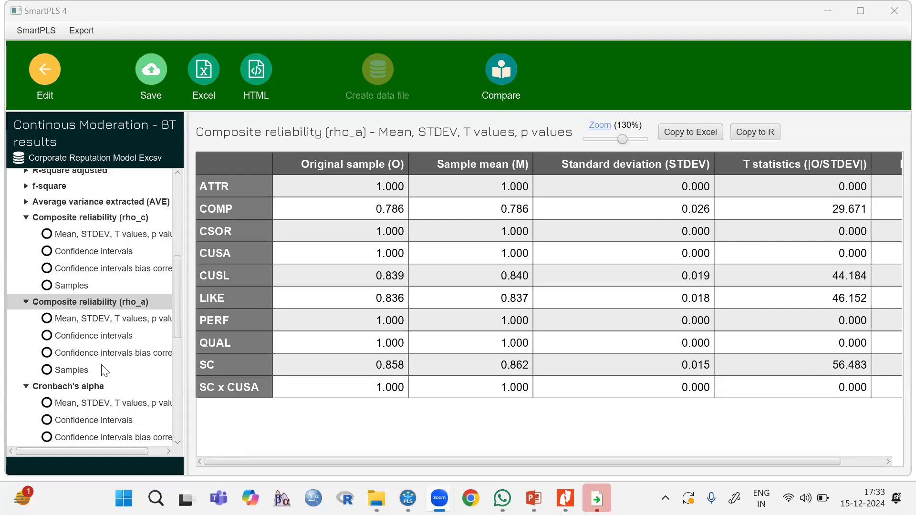
# - Examine SC's average variance extracted, T statistic and p value in the bootstrapping report's AVE significance table
pyautogui.scroll(4, 105, 370)
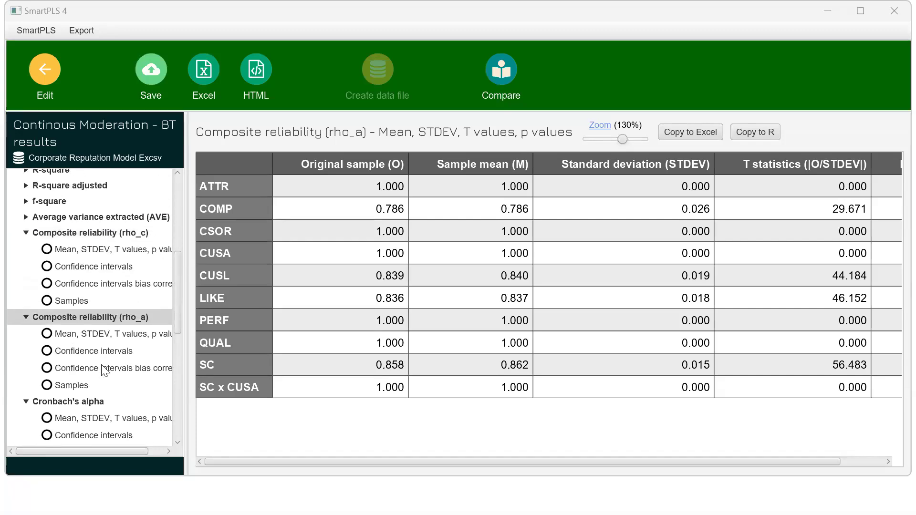
pyautogui.click(107, 217)
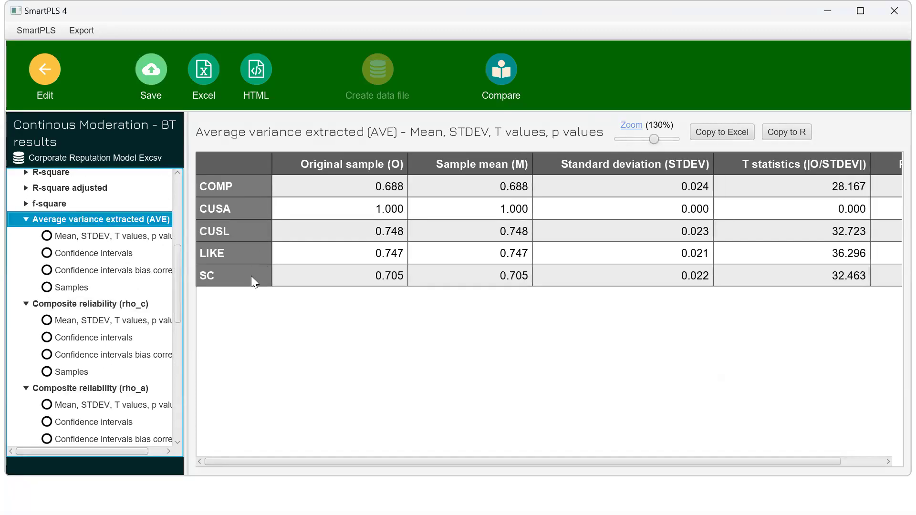
pyautogui.click(356, 271)
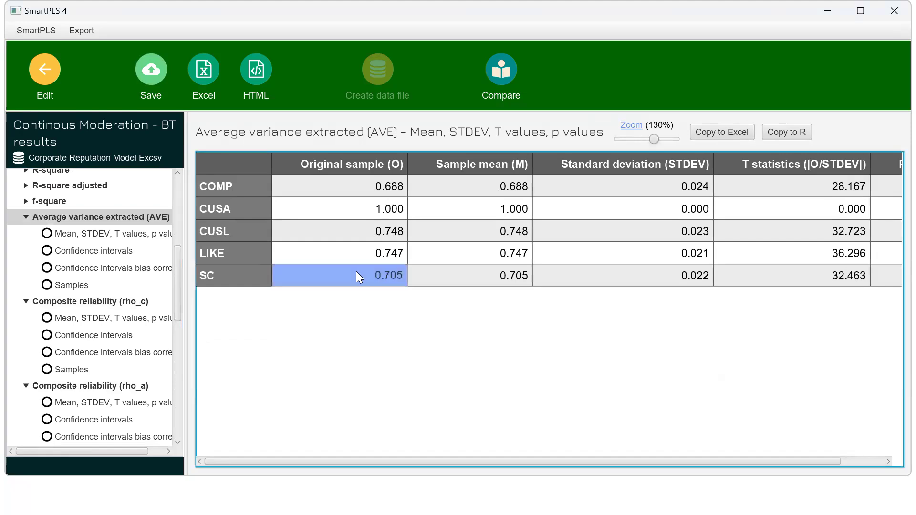
pyautogui.hotkey('shift', 'Right')
pyautogui.hotkey('shift', 'Right')
pyautogui.hotkey('shift', 'Right')
pyautogui.hotkey('shift', 'Right')
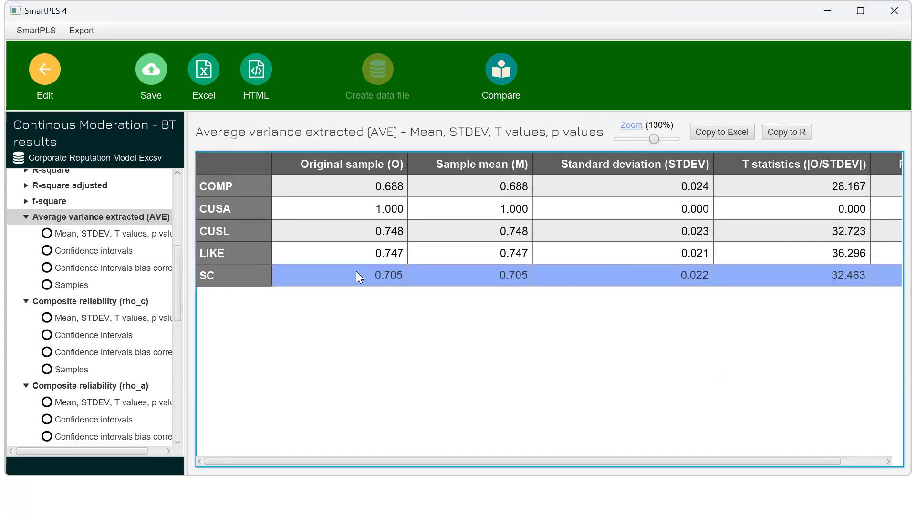
pyautogui.moveTo(528, 463); pyautogui.dragTo(743, 439)
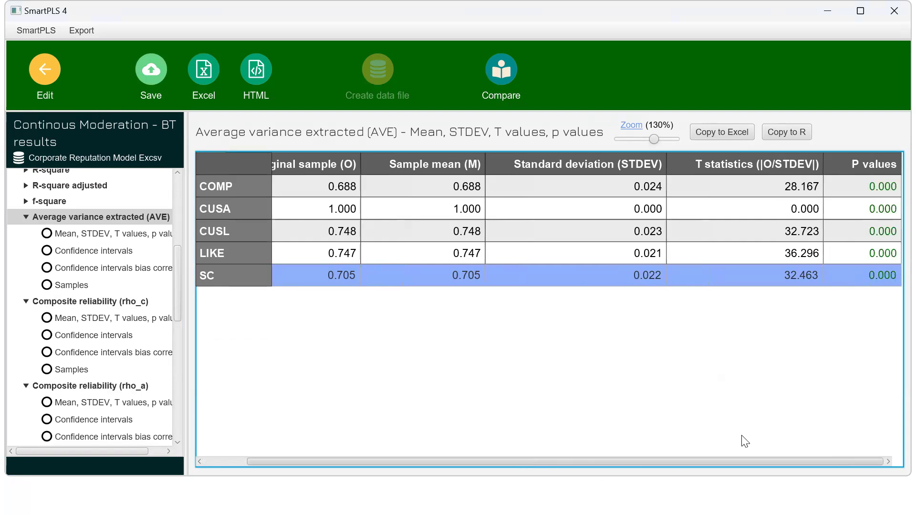
pyautogui.click(875, 271)
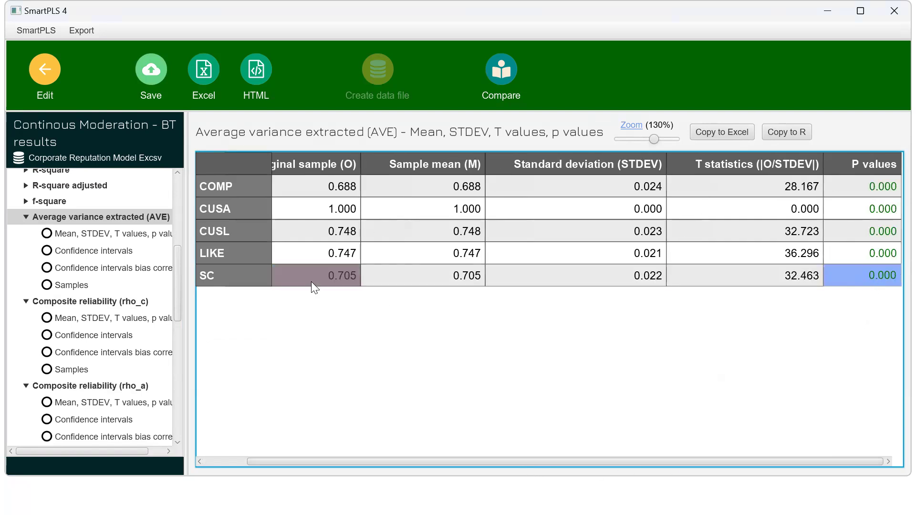
# - Check SC's confidence interval bounds for average variance extracted, both standard and bias corrected
pyautogui.click(74, 251)
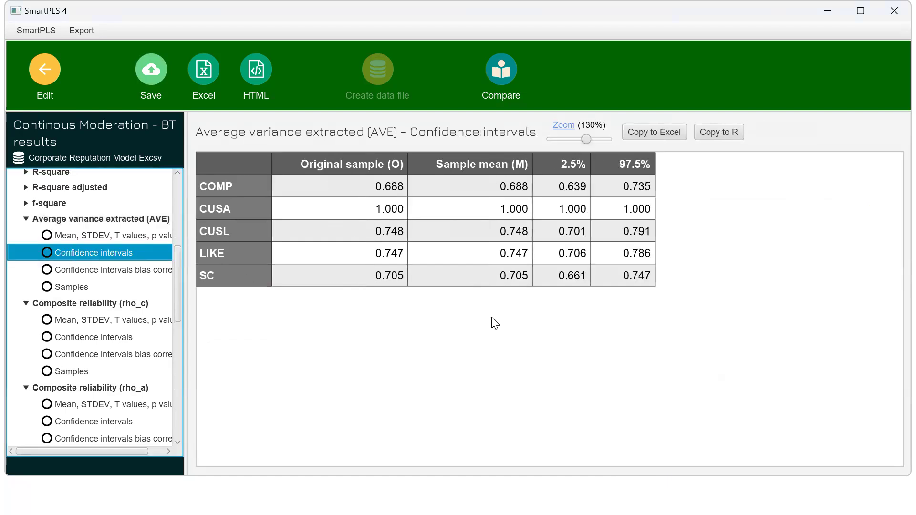
pyautogui.moveTo(554, 280); pyautogui.dragTo(629, 283)
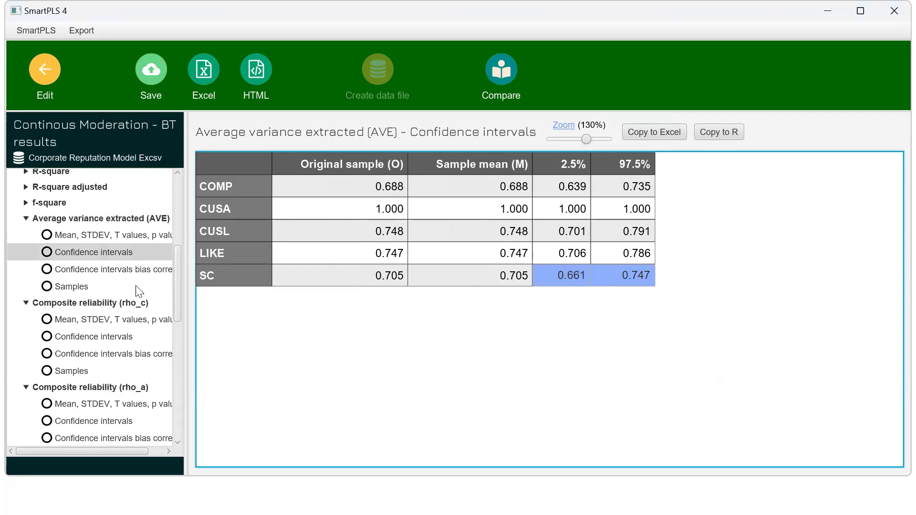
pyautogui.click(124, 269)
pyautogui.moveTo(625, 275); pyautogui.dragTo(680, 271)
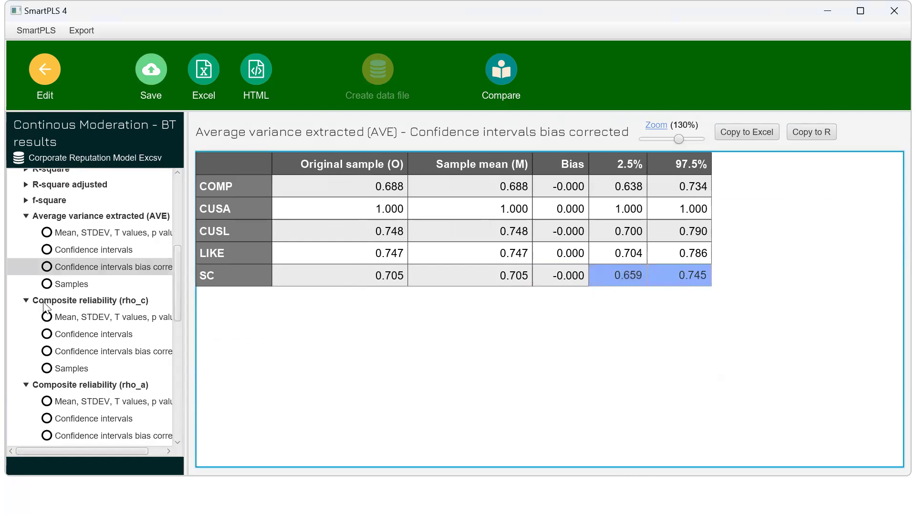
# - Examine the 2.5% and 97.5% confidence bounds of the heterotrait-monotrait ratio for all construct pairs in the bootstrapping report
pyautogui.moveTo(178, 297); pyautogui.dragTo(183, 210)
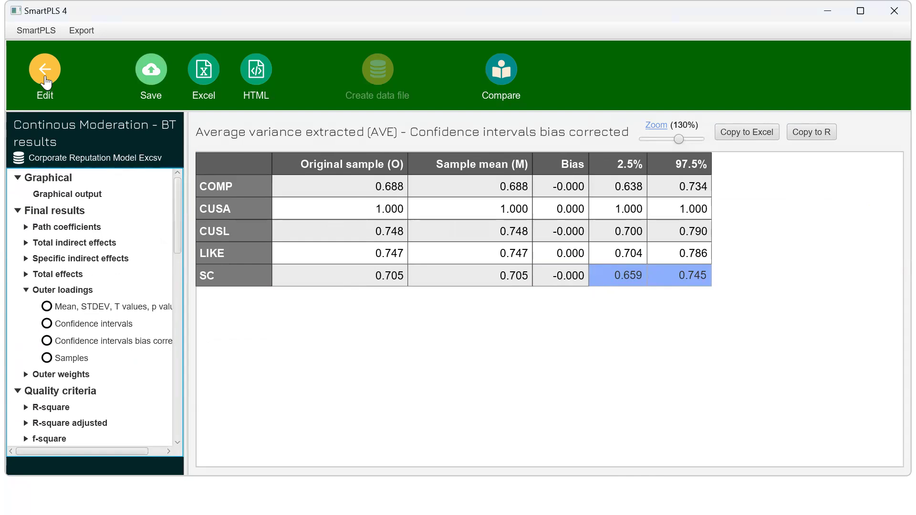
pyautogui.moveTo(177, 212); pyautogui.dragTo(182, 352)
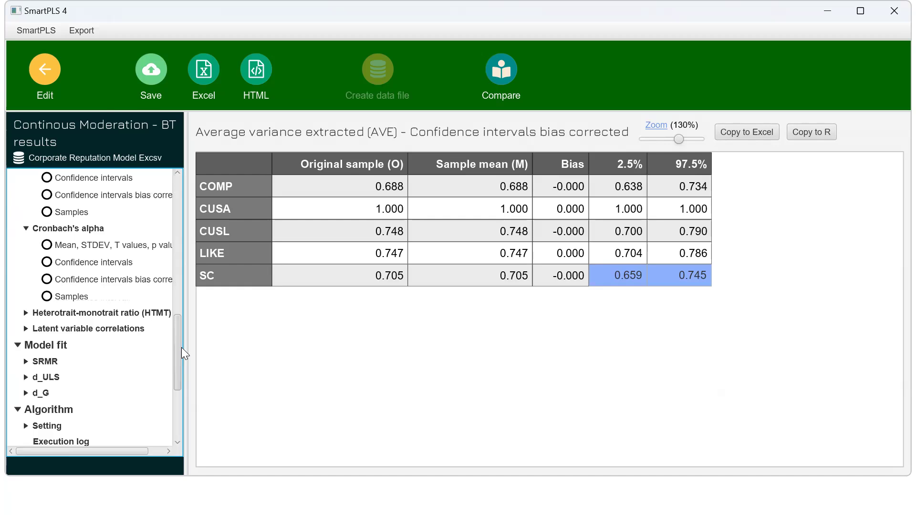
pyautogui.click(110, 315)
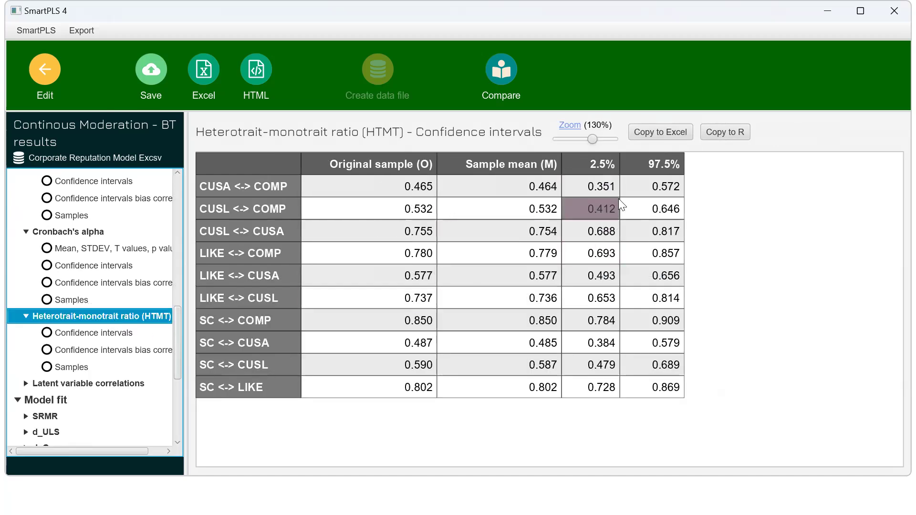
pyautogui.moveTo(599, 190); pyautogui.dragTo(651, 383)
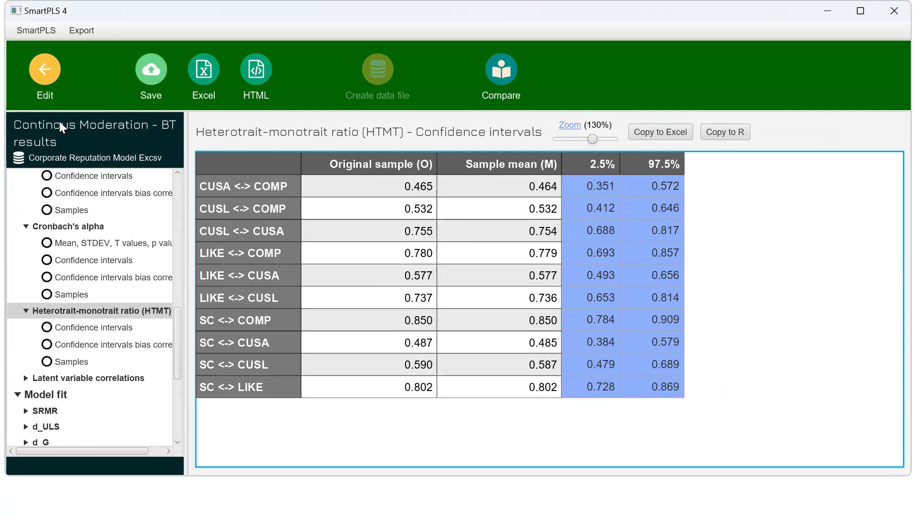
# - Return to the model and run the PLS-SEM algorithm with path weighting, standardized results and default initial weights
pyautogui.click(51, 74)
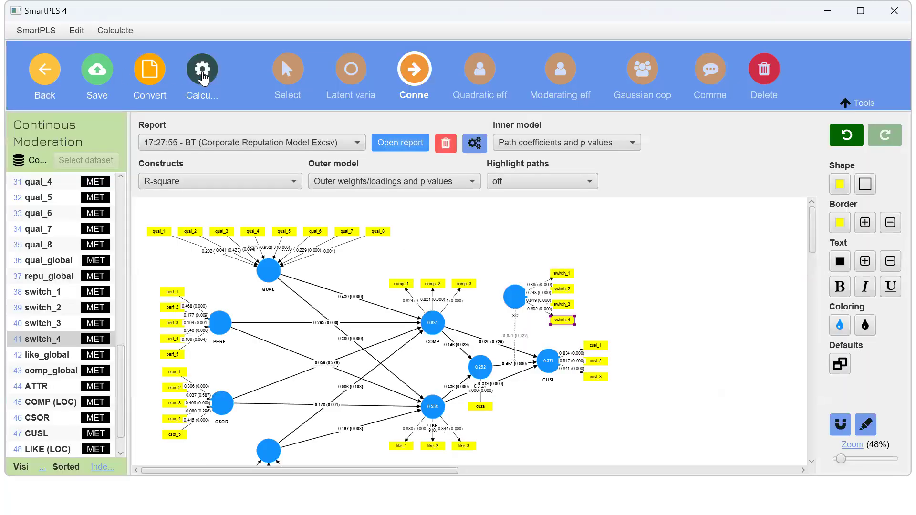
pyautogui.click(203, 77)
pyautogui.click(257, 105)
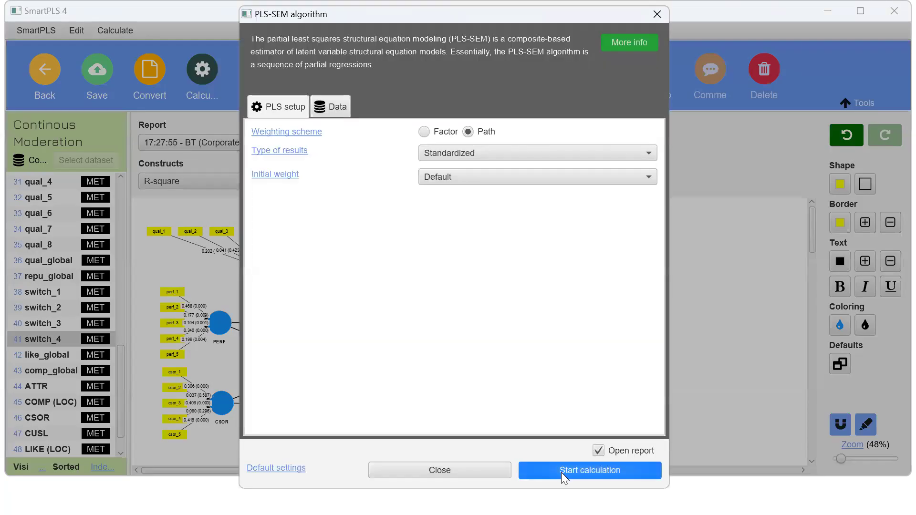
pyautogui.click(562, 472)
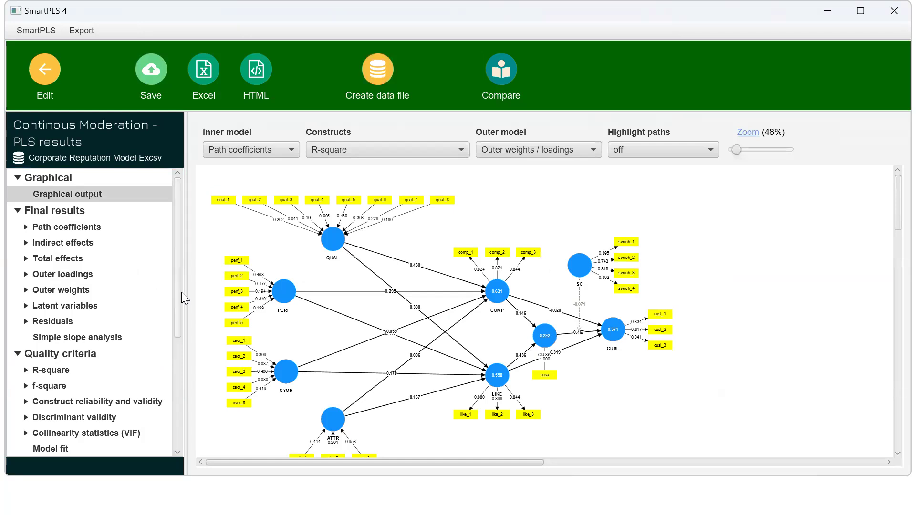
# - Review the HTMT matrix under discriminant validity in the PLS results, from the CUSA row through SC x CUSA
pyautogui.click(93, 418)
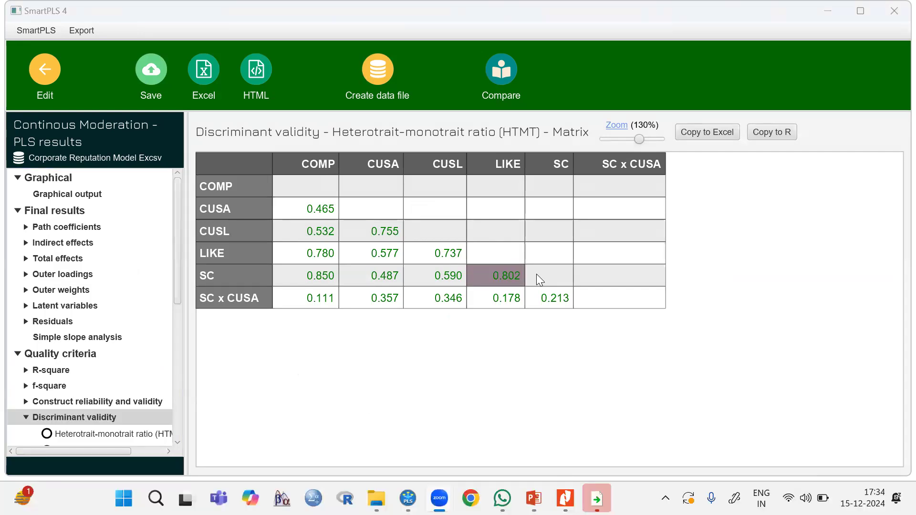
pyautogui.click(315, 210)
pyautogui.moveTo(315, 210); pyautogui.dragTo(552, 298)
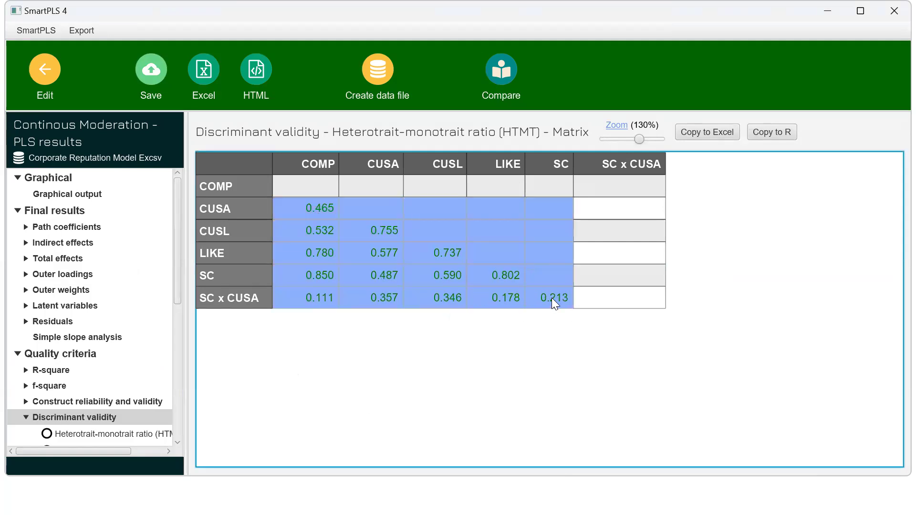
pyautogui.click(335, 361)
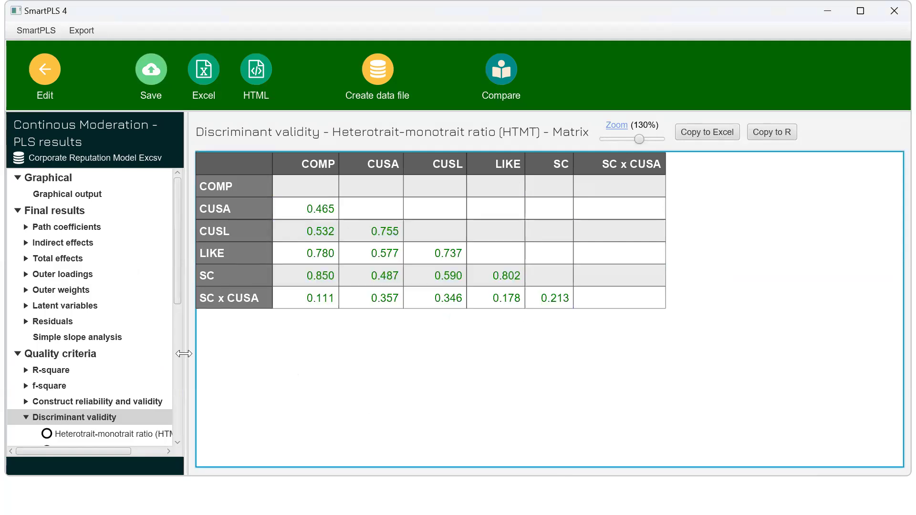
# - Return to the model and inspect the SC construct's reliability and validity results and the start of the indicator list
pyautogui.click(41, 70)
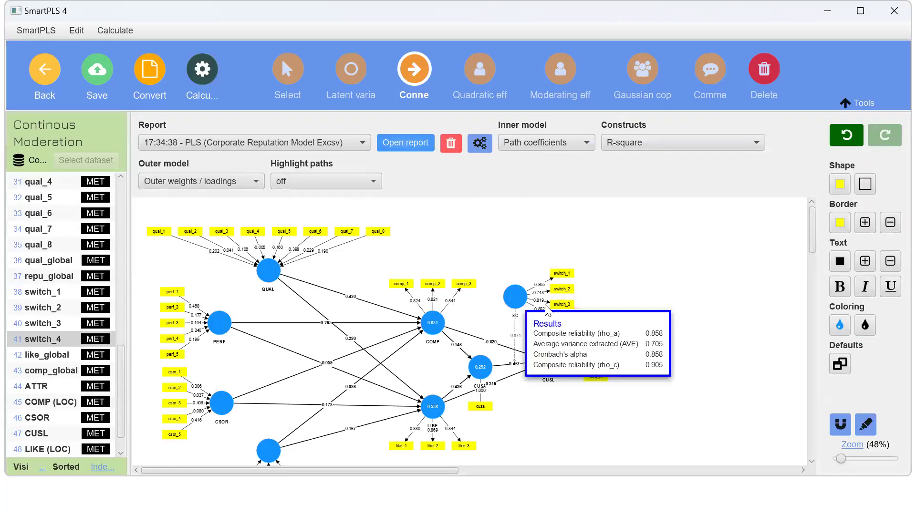
pyautogui.moveTo(525, 295)
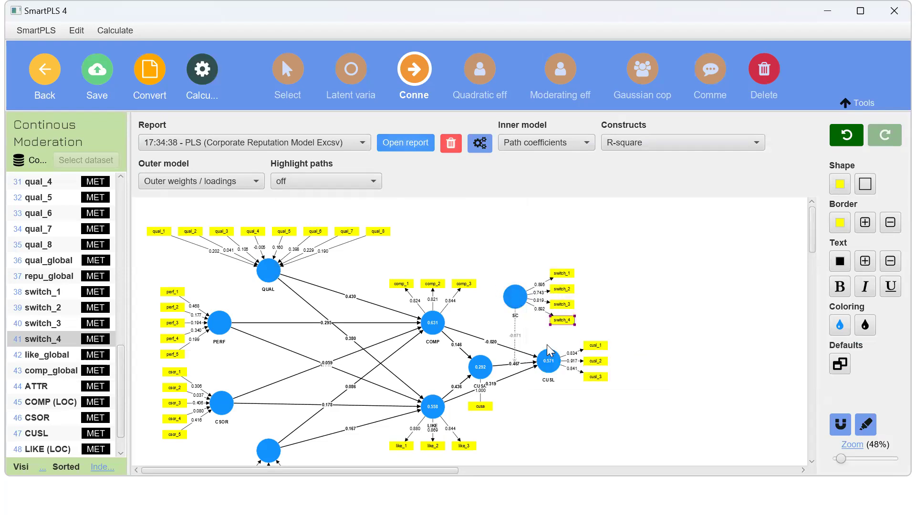
pyautogui.moveTo(125, 373); pyautogui.dragTo(124, 200)
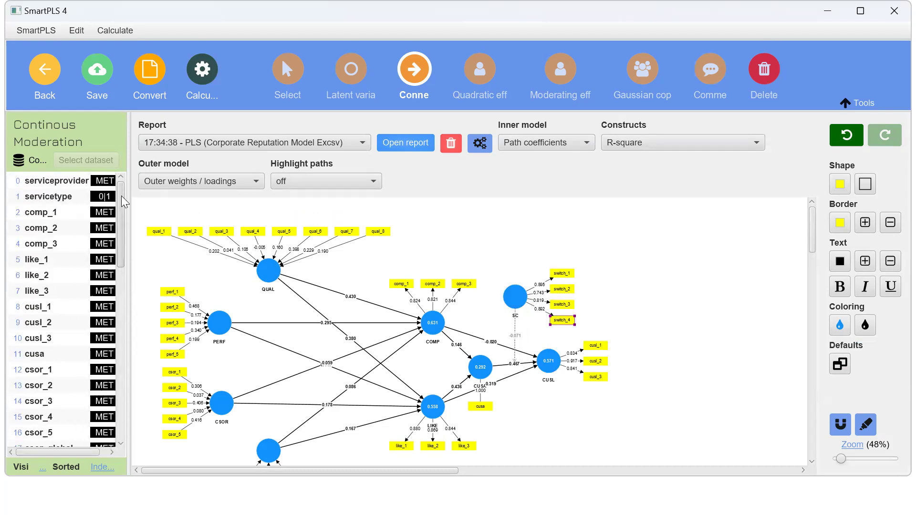
# - Reopen the PLS report and display the path coefficients matrix
pyautogui.click(406, 141)
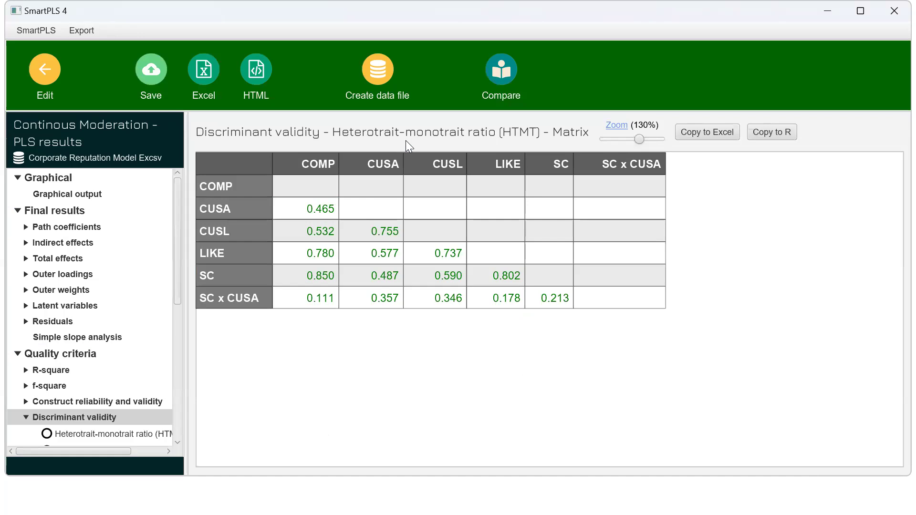
pyautogui.click(60, 229)
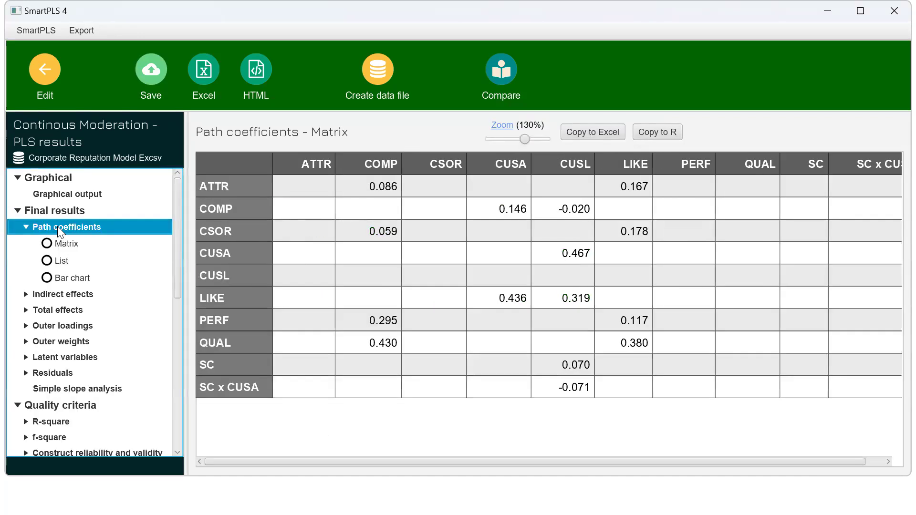
pyautogui.click(224, 257)
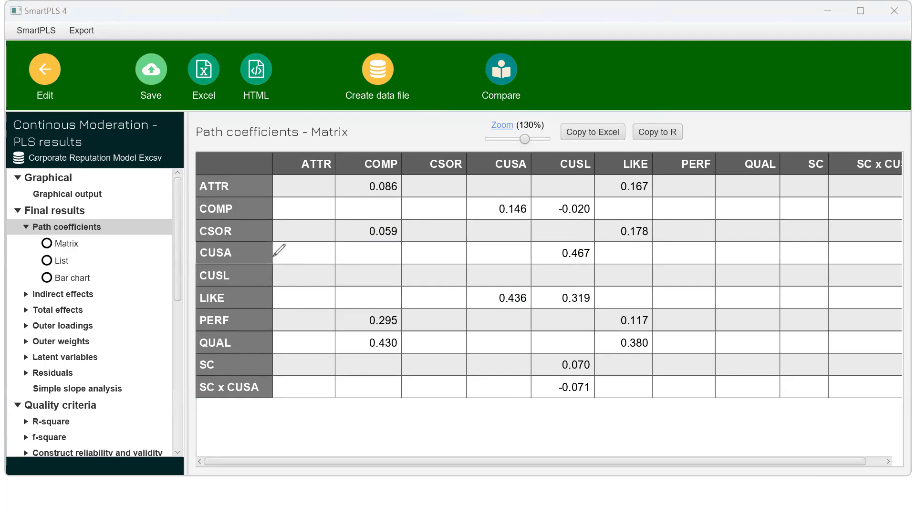
# - Annotate the path coefficients matrix by linking CUSA and SC x CUSA to their circled coefficients in the CUSL column
pyautogui.moveTo(252, 256)
pyautogui.mouseDown()
pyautogui.moveTo(527, 261)
pyautogui.moveTo(596, 244)
pyautogui.moveTo(617, 262)
pyautogui.moveTo(636, 246)
pyautogui.mouseUp()
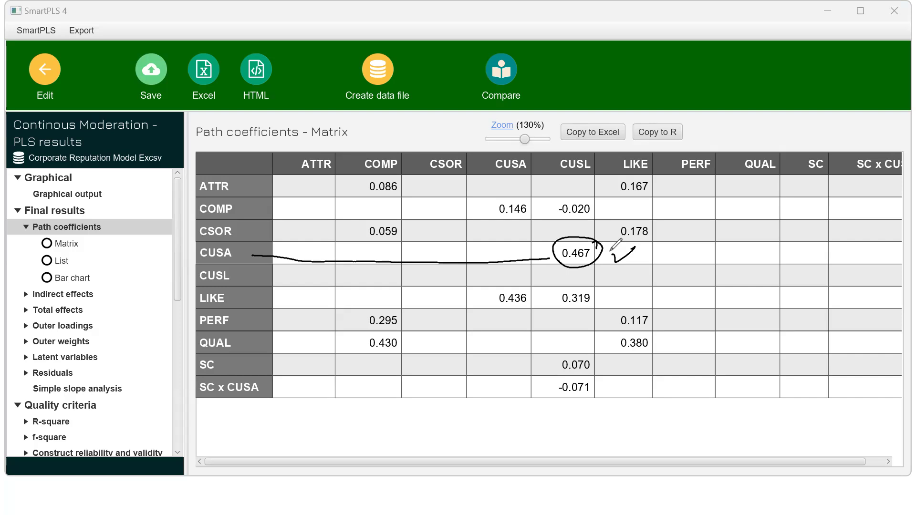
pyautogui.moveTo(243, 371)
pyautogui.mouseDown()
pyautogui.moveTo(272, 381)
pyautogui.moveTo(268, 404)
pyautogui.moveTo(277, 381)
pyautogui.moveTo(540, 390)
pyautogui.mouseUp()
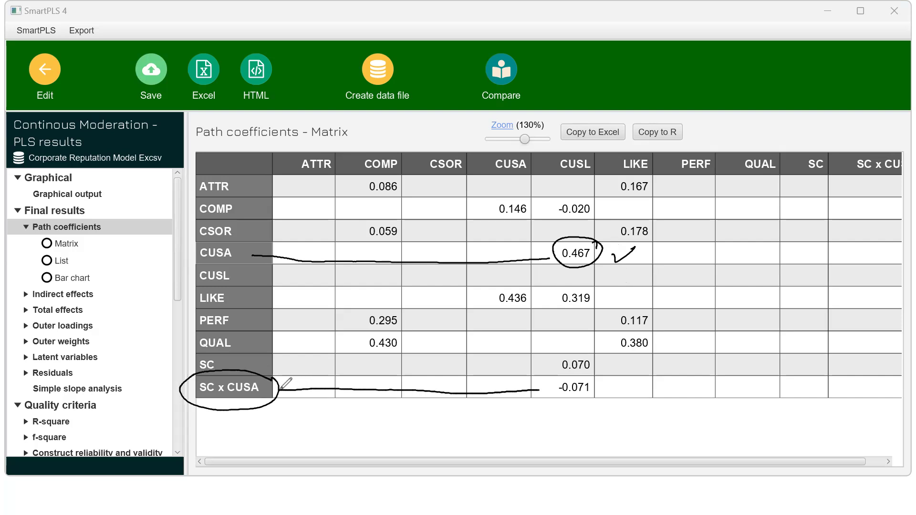
pyautogui.moveTo(607, 382)
pyautogui.mouseDown()
pyautogui.moveTo(555, 375)
pyautogui.moveTo(583, 408)
pyautogui.moveTo(601, 378)
pyautogui.mouseUp()
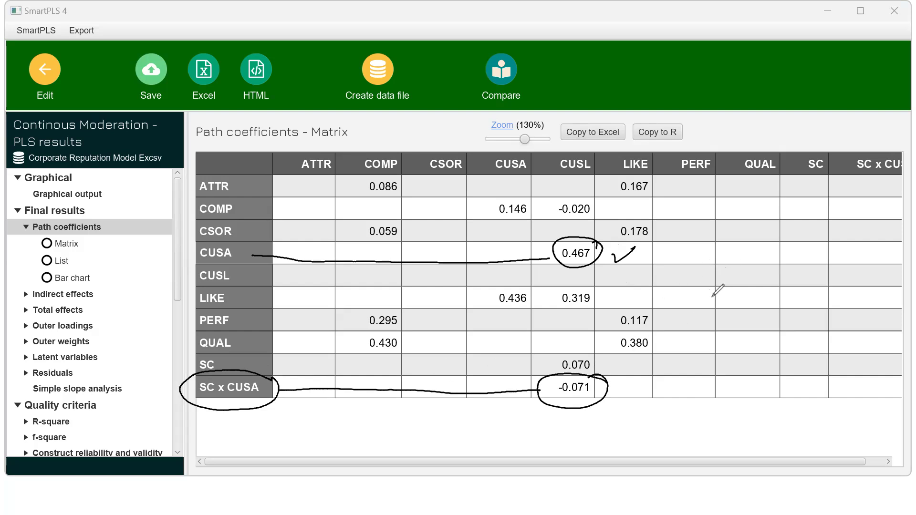
# - Sketch the moderation diagram beside the matrix: an arrow from Cusa to Cusl labelled with its path coefficient, and a circled SC above
pyautogui.moveTo(685, 296)
pyautogui.mouseDown()
pyautogui.moveTo(731, 306)
pyautogui.moveTo(793, 289)
pyautogui.mouseUp()
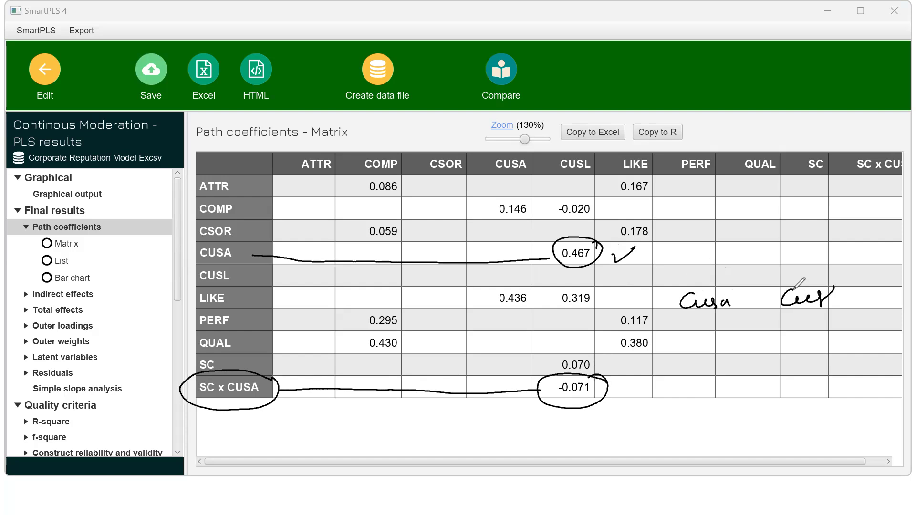
pyautogui.moveTo(741, 300)
pyautogui.mouseDown()
pyautogui.moveTo(780, 299)
pyautogui.moveTo(771, 305)
pyautogui.mouseUp()
pyautogui.moveTo(600, 254)
pyautogui.mouseDown()
pyautogui.moveTo(729, 287)
pyautogui.moveTo(764, 321)
pyautogui.moveTo(790, 319)
pyautogui.mouseUp()
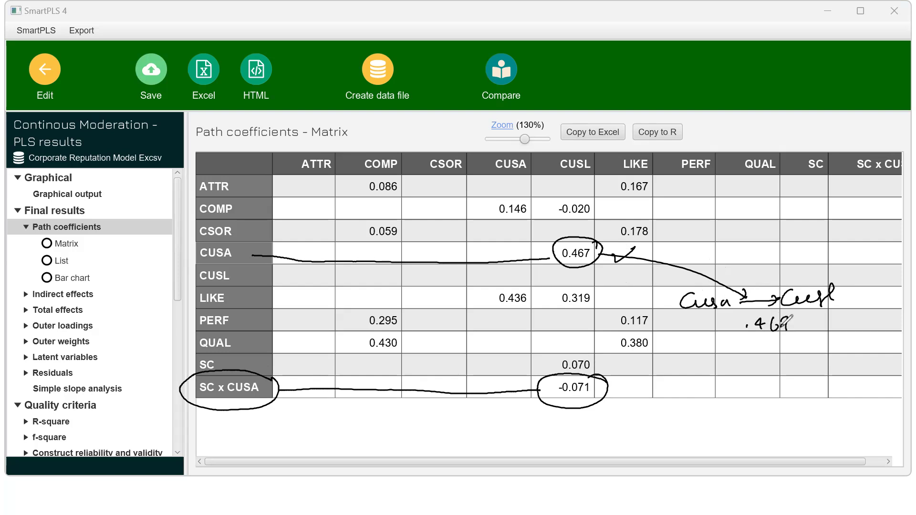
pyautogui.moveTo(742, 234)
pyautogui.mouseDown()
pyautogui.moveTo(743, 250)
pyautogui.moveTo(763, 250)
pyautogui.mouseUp()
pyautogui.moveTo(764, 224)
pyautogui.mouseDown()
pyautogui.moveTo(727, 246)
pyautogui.moveTo(771, 229)
pyautogui.mouseUp()
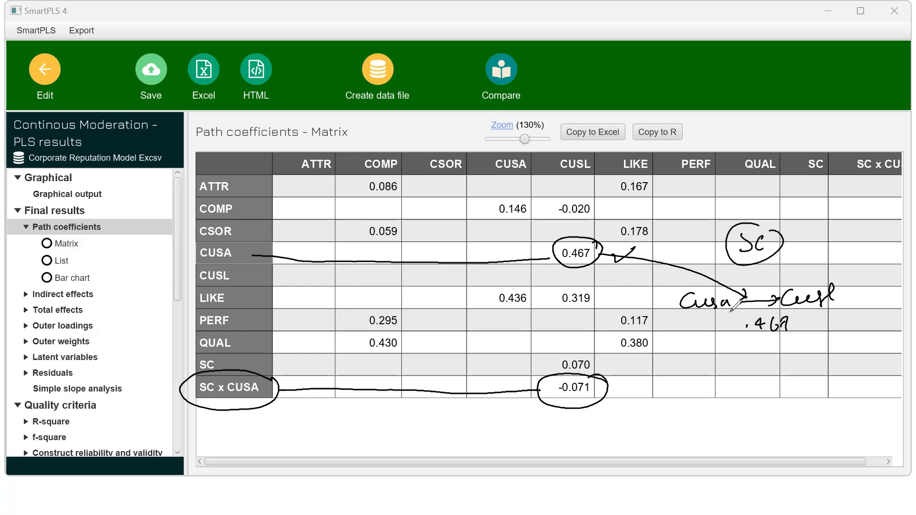
# - Add the circled interaction effect -.071 and emphasis marks to the moderation sketch, and clear all annotations
pyautogui.moveTo(723, 371)
pyautogui.mouseDown()
pyautogui.moveTo(779, 368)
pyautogui.moveTo(792, 350)
pyautogui.mouseUp()
pyautogui.click(745, 366)
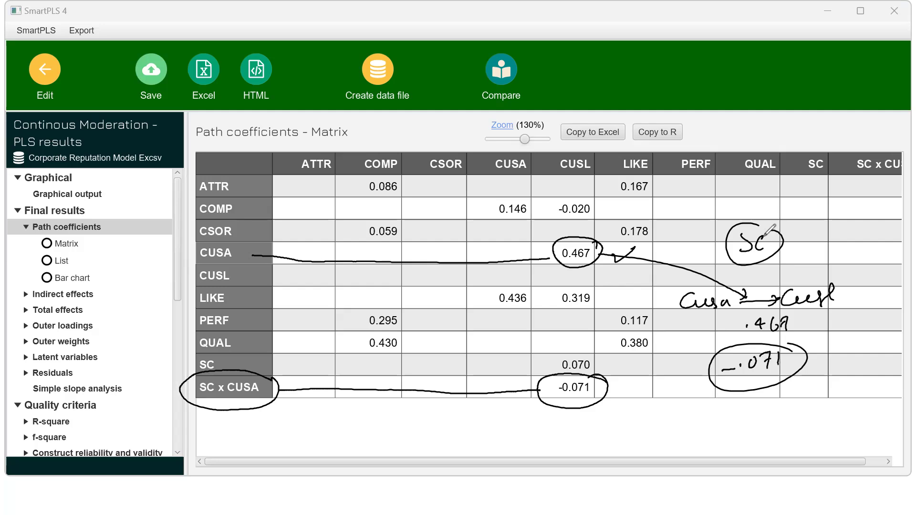
pyautogui.moveTo(790, 311)
pyautogui.mouseDown()
pyautogui.moveTo(740, 318)
pyautogui.moveTo(790, 325)
pyautogui.moveTo(775, 340)
pyautogui.mouseUp()
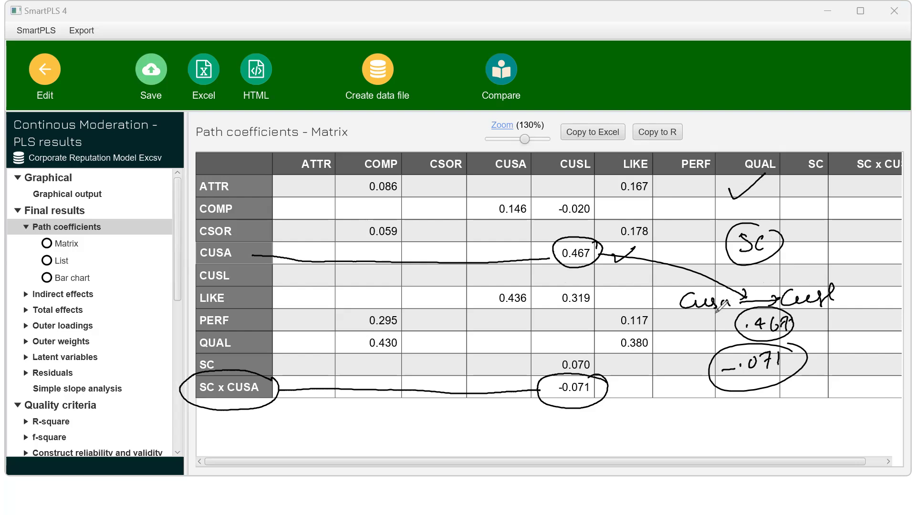
pyautogui.moveTo(691, 325); pyautogui.dragTo(709, 318)
pyautogui.moveTo(818, 312); pyautogui.dragTo(838, 305)
pyautogui.press('Escape')
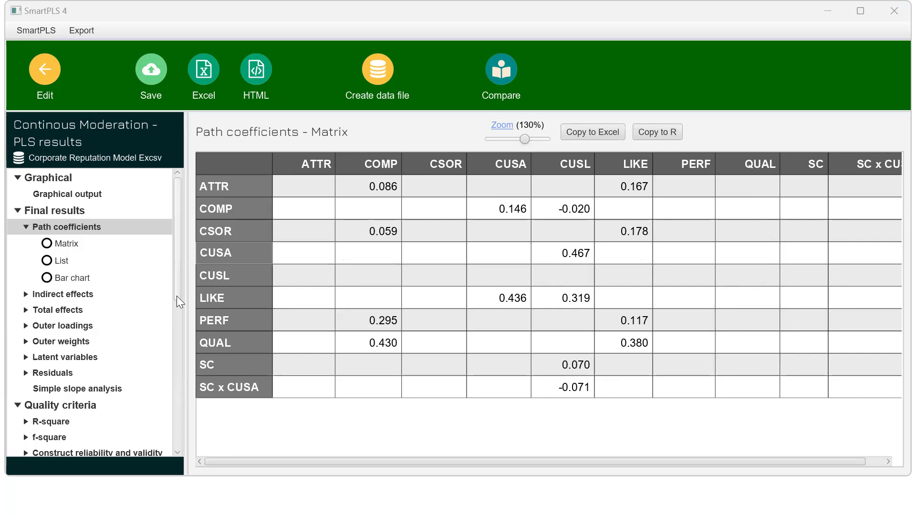
# - Display the f-square matrix, circle the SC x CUSA and CUSA effect sizes in the CUSL column, and clear the annotations
pyautogui.moveTo(177, 296); pyautogui.dragTo(170, 368)
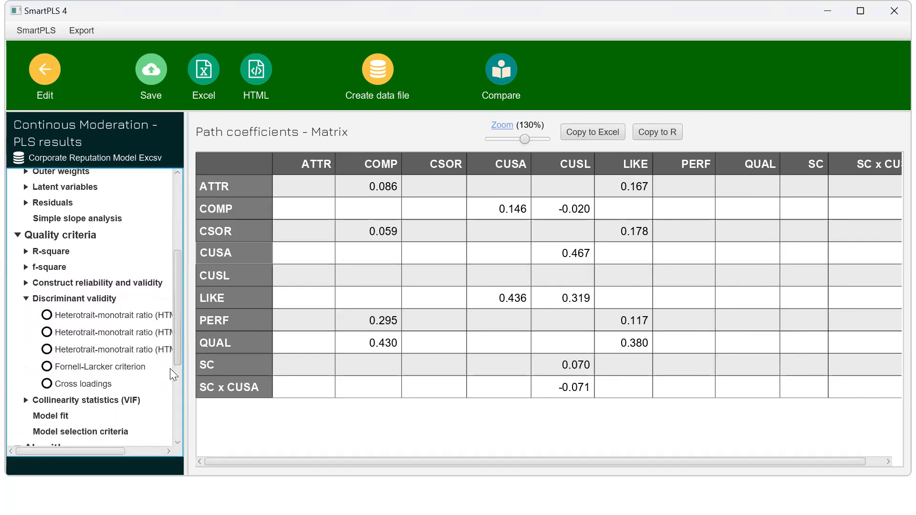
pyautogui.click(46, 268)
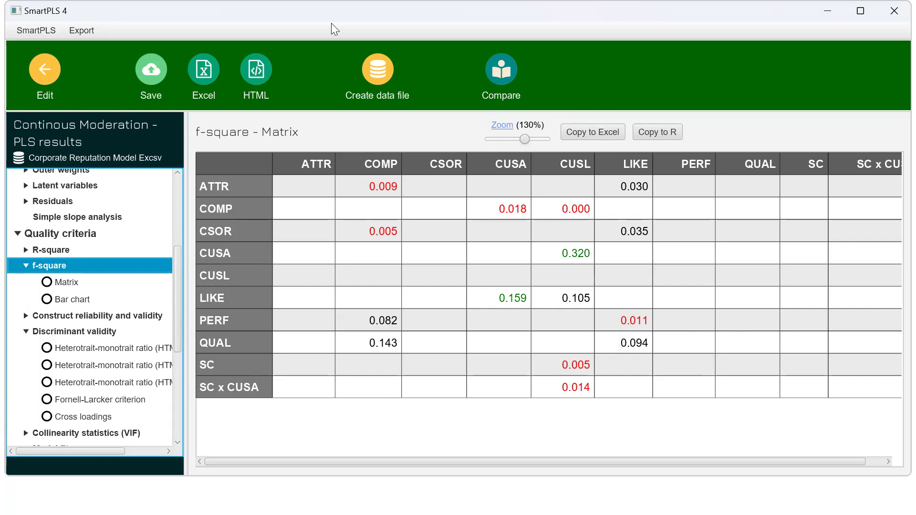
pyautogui.hotkey('ctrl', '2')
pyautogui.moveTo(599, 381); pyautogui.dragTo(601, 400)
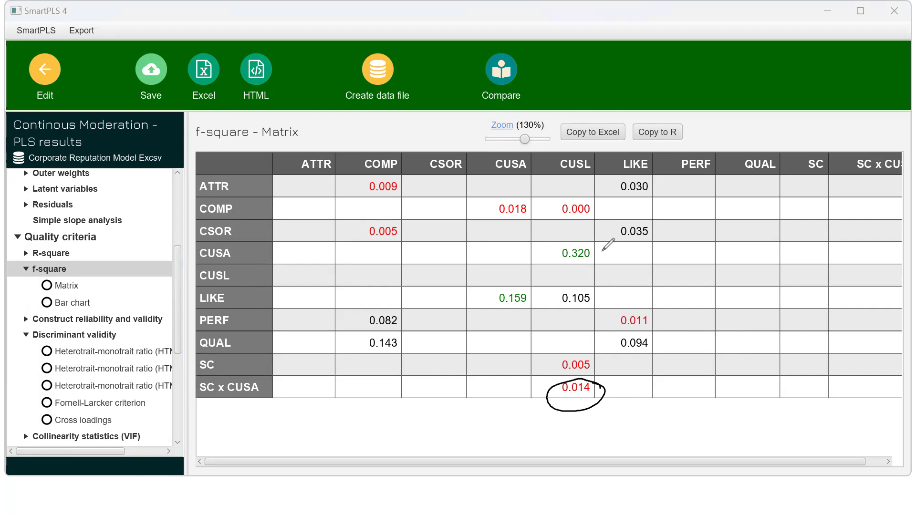
pyautogui.moveTo(603, 249)
pyautogui.mouseDown()
pyautogui.moveTo(591, 266)
pyautogui.moveTo(600, 249)
pyautogui.mouseUp()
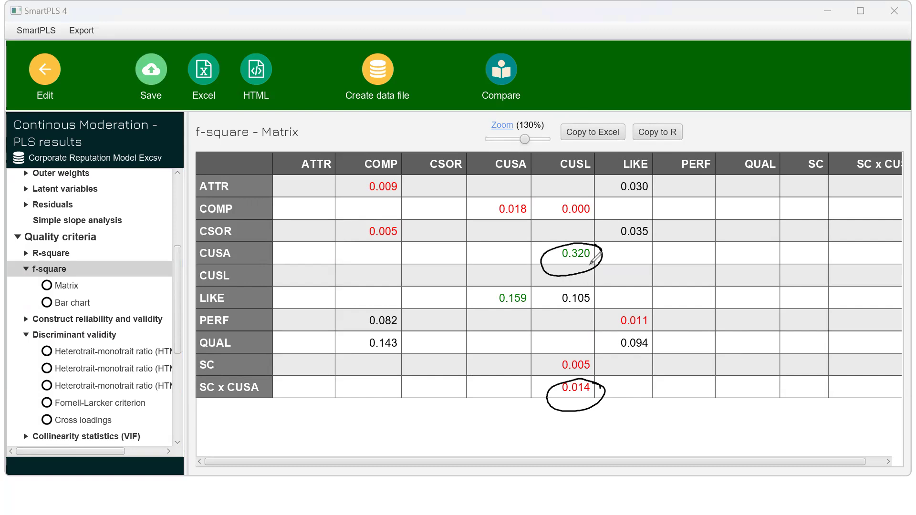
pyautogui.click(611, 262)
pyautogui.moveTo(598, 411); pyautogui.dragTo(615, 389)
pyautogui.press('e')
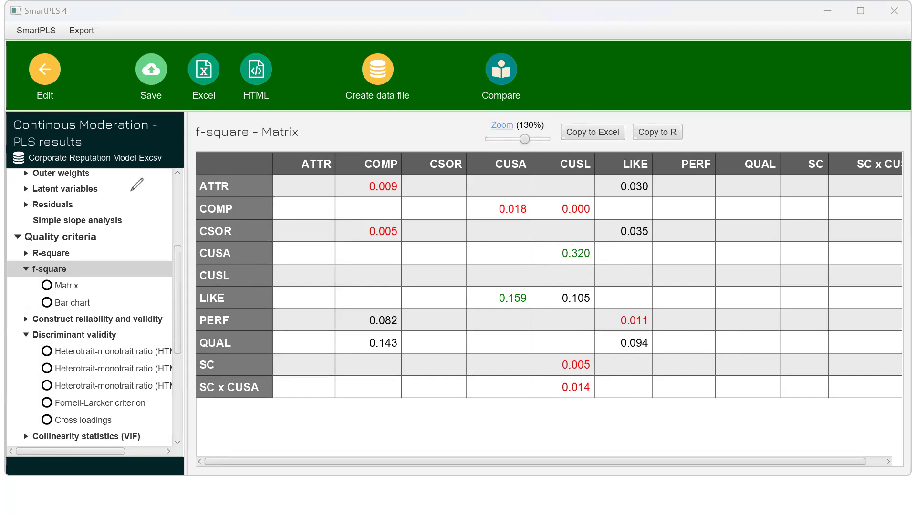
# - Run bootstrapping on the model with 5000 subsamples, complete results, percentile bootstrap and a two-tailed test at 0.05, opening the report
pyautogui.click(45, 76)
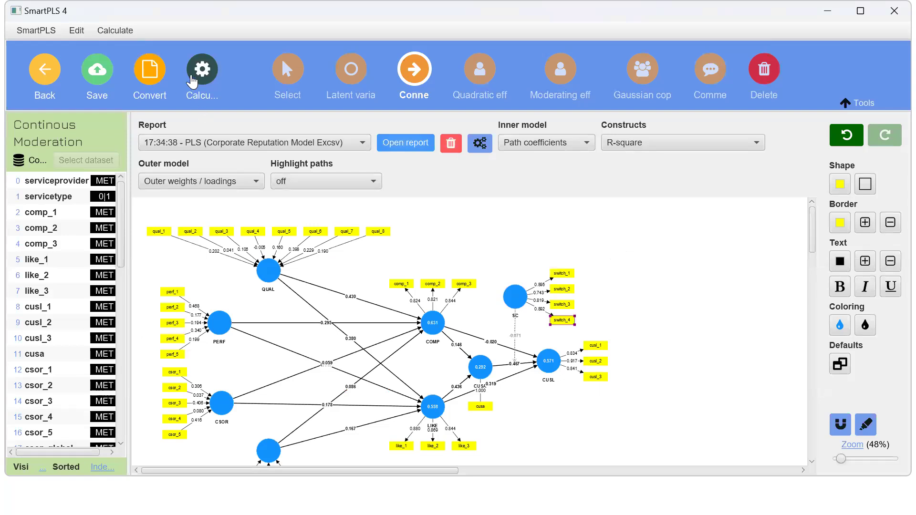
pyautogui.click(201, 76)
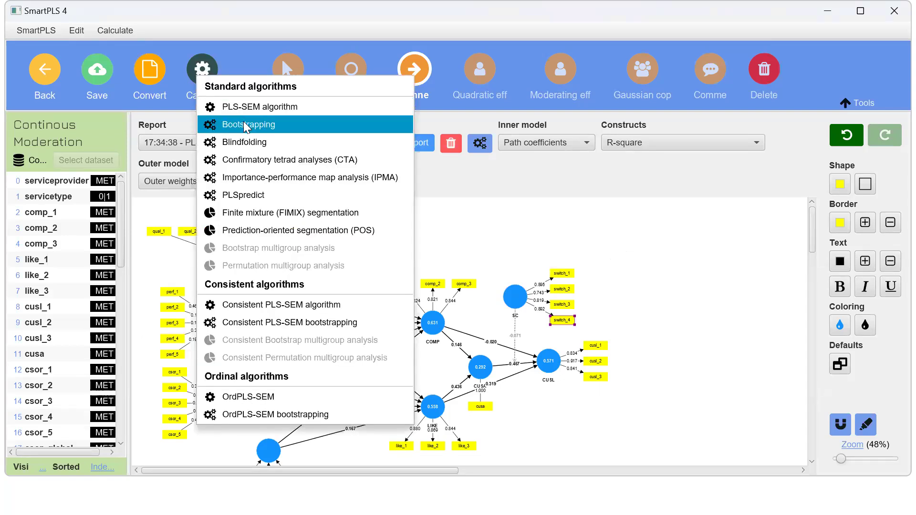
pyautogui.click(243, 125)
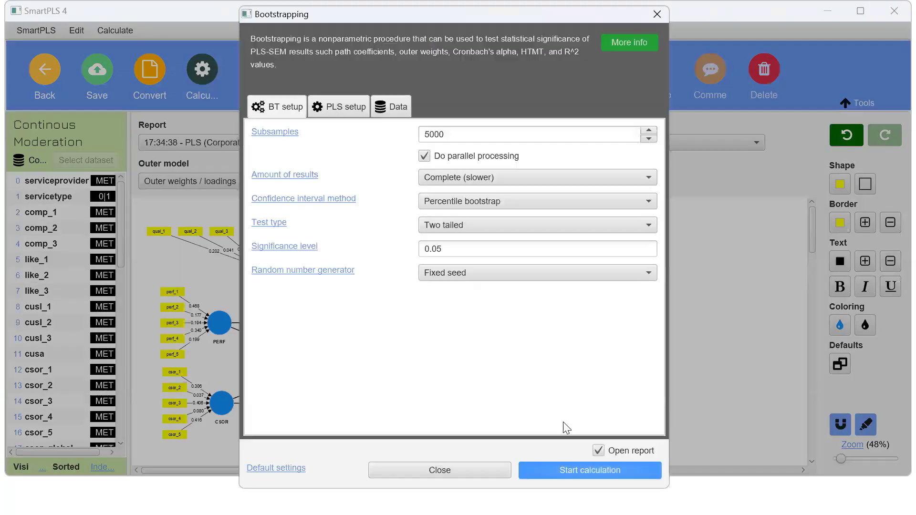
pyautogui.click(562, 472)
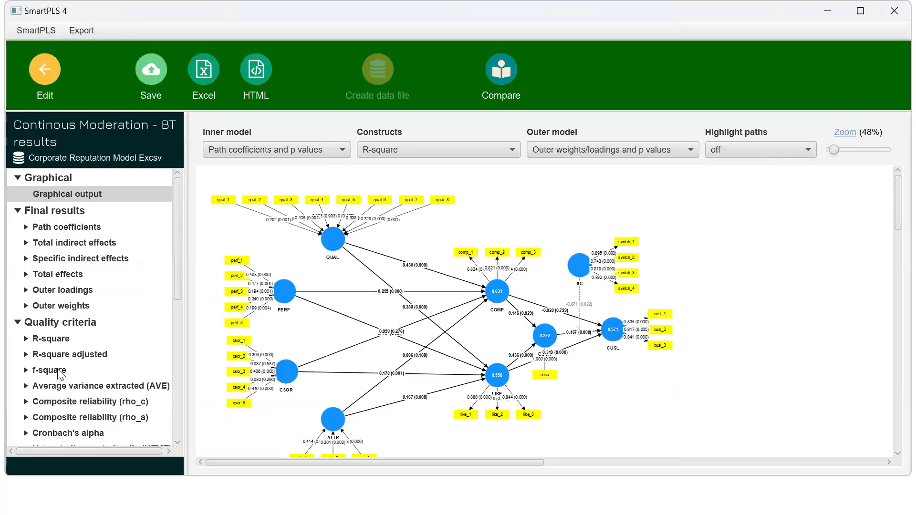
# - Open the bootstrapped total effects and highlight the CUSA -> CUSL row from the original sample through to its p value
pyautogui.scroll(-2, 71, 382)
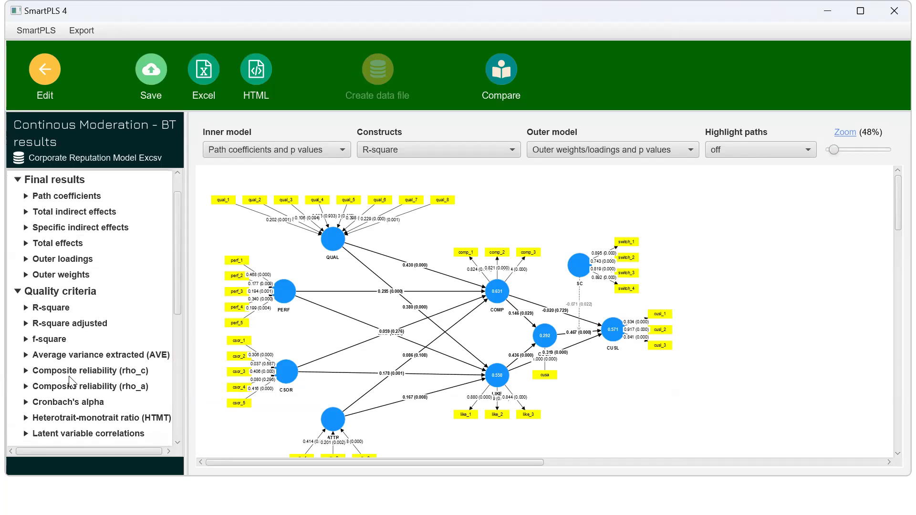
pyautogui.click(54, 247)
pyautogui.scroll(-5, 460, 435)
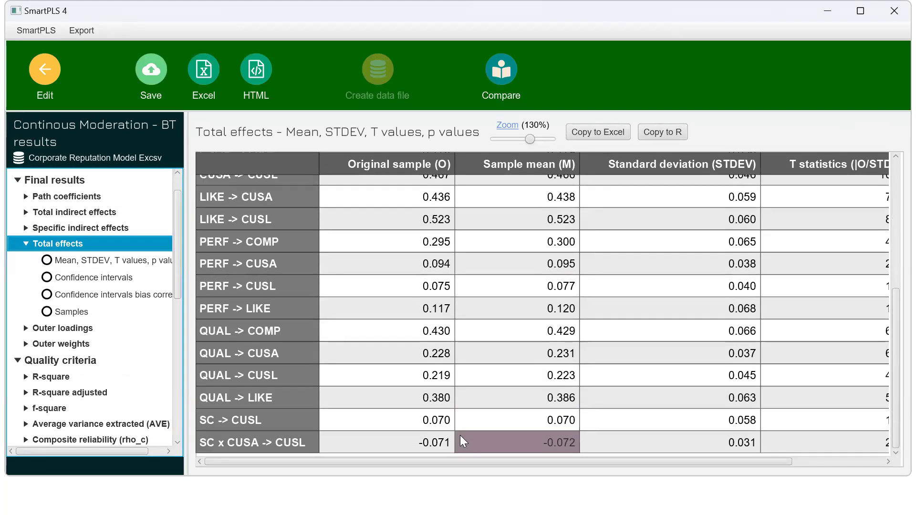
pyautogui.scroll(1, 289, 286)
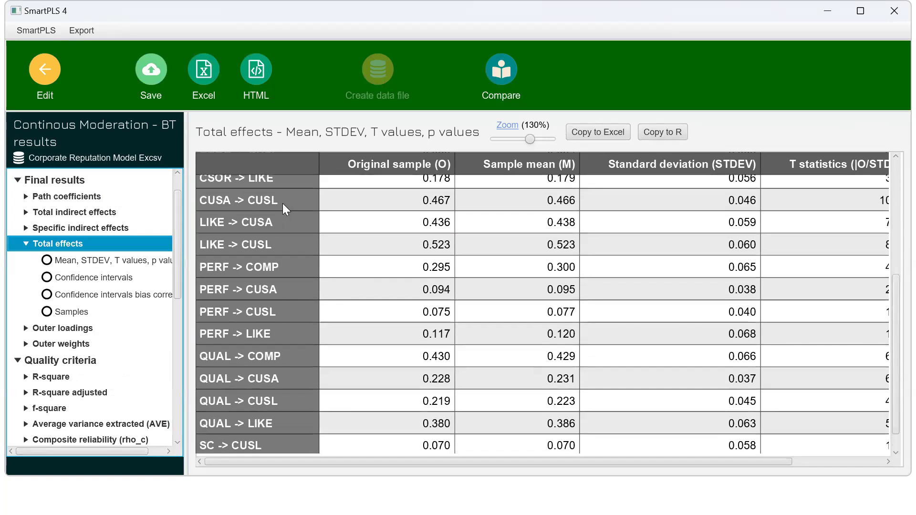
pyautogui.click(381, 203)
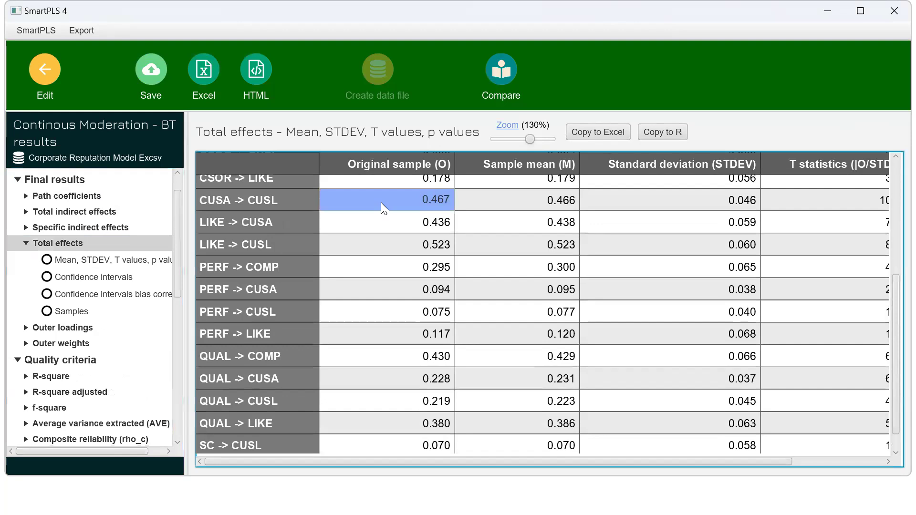
pyautogui.hotkey('shift', 'Right')
pyautogui.hotkey('shift', 'Right')
pyautogui.hotkey('shift', 'Right')
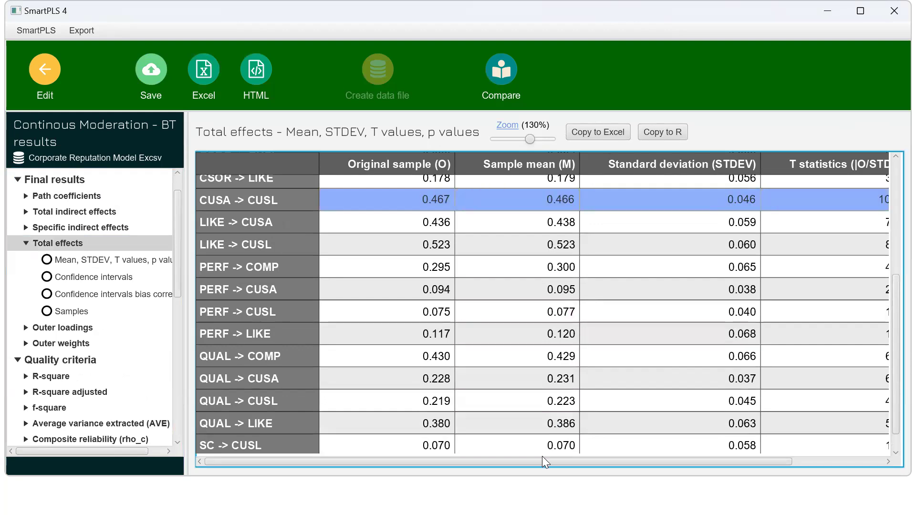
pyautogui.moveTo(538, 461); pyautogui.dragTo(671, 452)
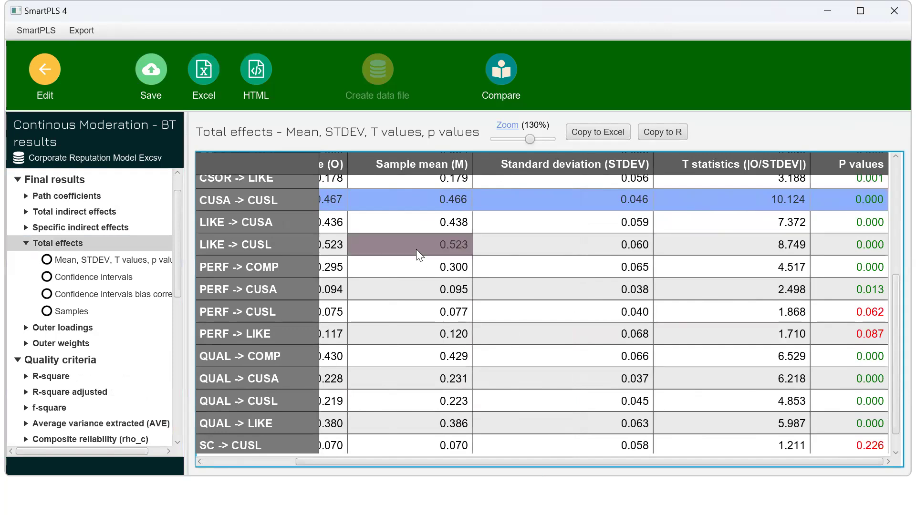
# - Highlight the original sample coefficient and the p value of SC x CUSA -> CUSL in the total effects table
pyautogui.moveTo(388, 461); pyautogui.dragTo(249, 487)
pyautogui.scroll(-1, 285, 336)
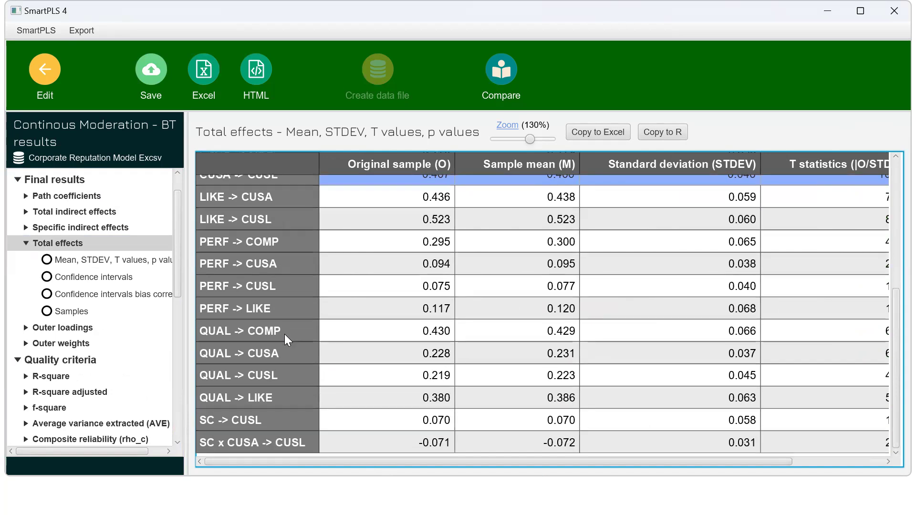
pyautogui.click(399, 451)
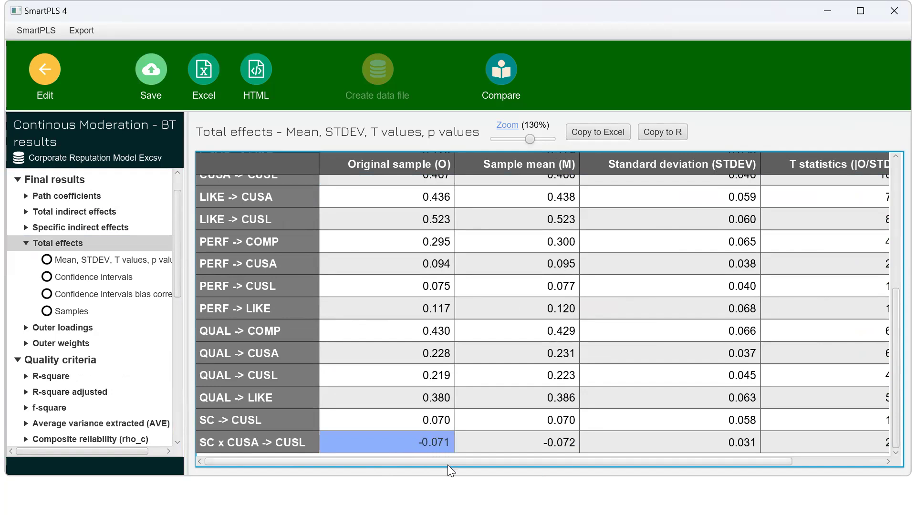
pyautogui.moveTo(448, 465); pyautogui.dragTo(697, 469)
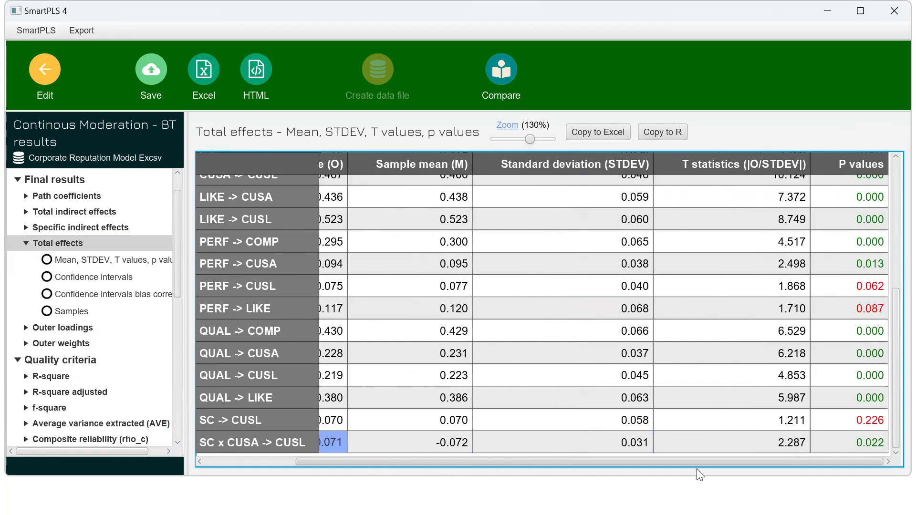
pyautogui.click(852, 443)
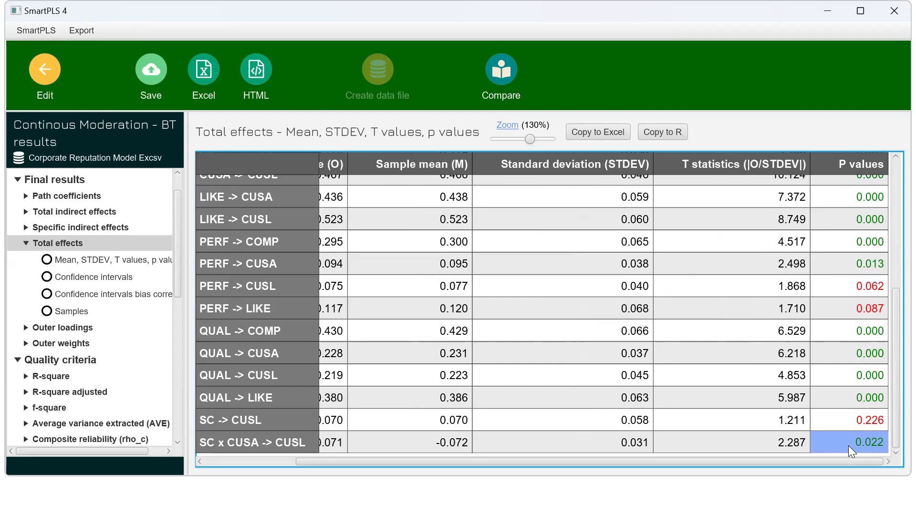
# - Display the total effects confidence intervals and highlight the 2.5% and 97.5% bounds of CUSA -> CUSL
pyautogui.click(102, 277)
pyautogui.scroll(-3, 359, 374)
pyautogui.scroll(3, 359, 373)
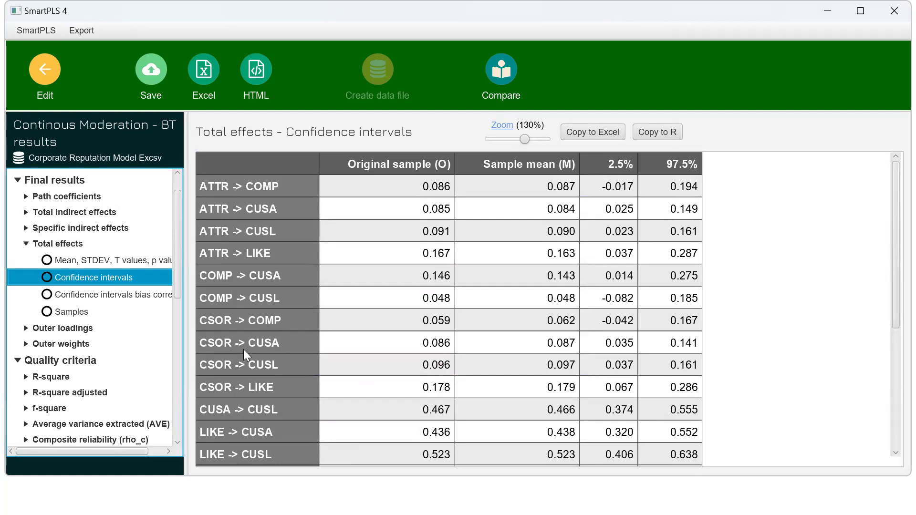
pyautogui.scroll(-1, 246, 385)
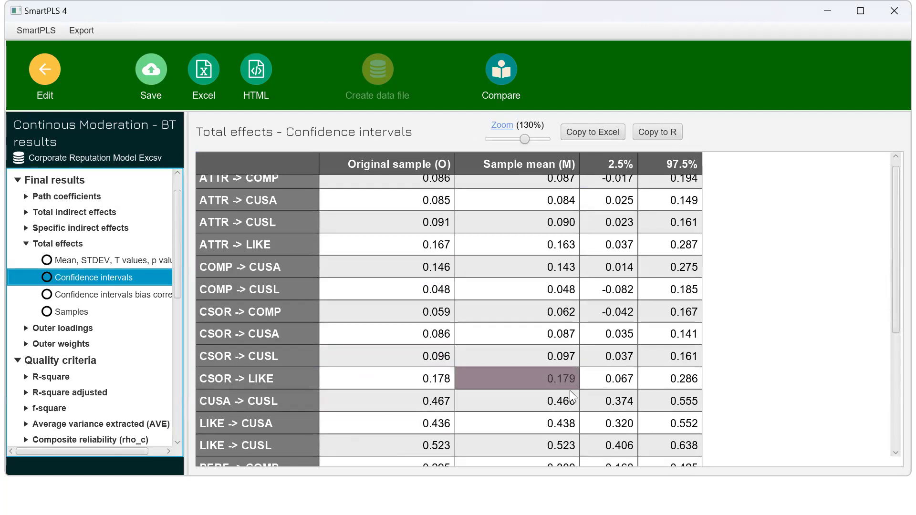
pyautogui.moveTo(605, 403); pyautogui.dragTo(689, 398)
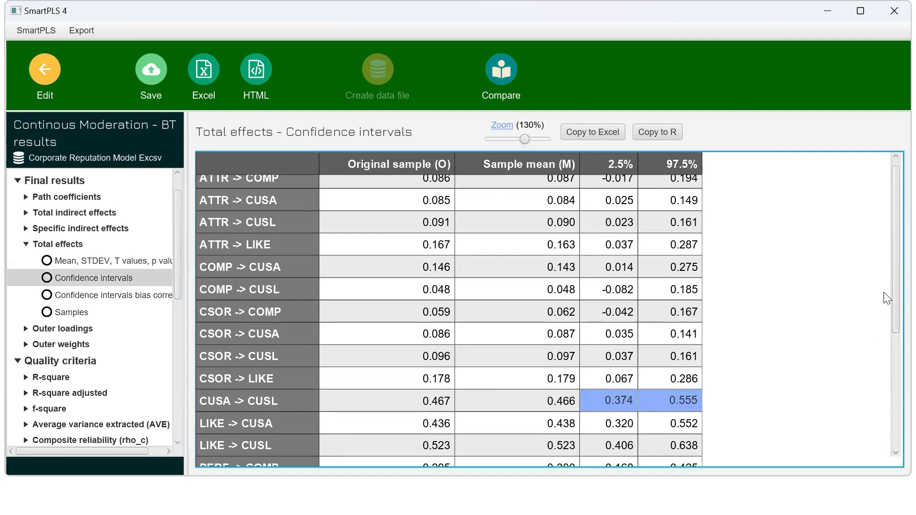
# - Highlight the 2.5% and 97.5% confidence bounds of the SC x CUSA -> CUSL interaction
pyautogui.moveTo(893, 304); pyautogui.dragTo(894, 419)
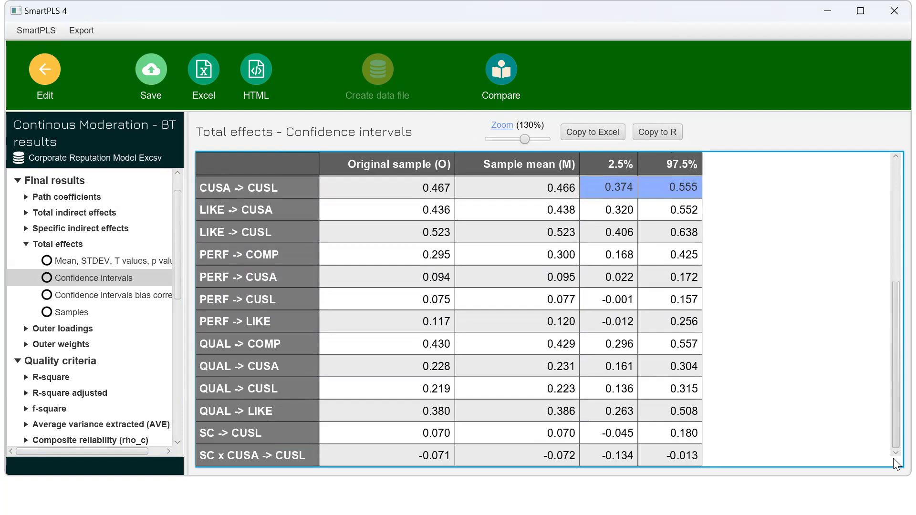
pyautogui.click(601, 462)
pyautogui.moveTo(601, 462); pyautogui.dragTo(676, 450)
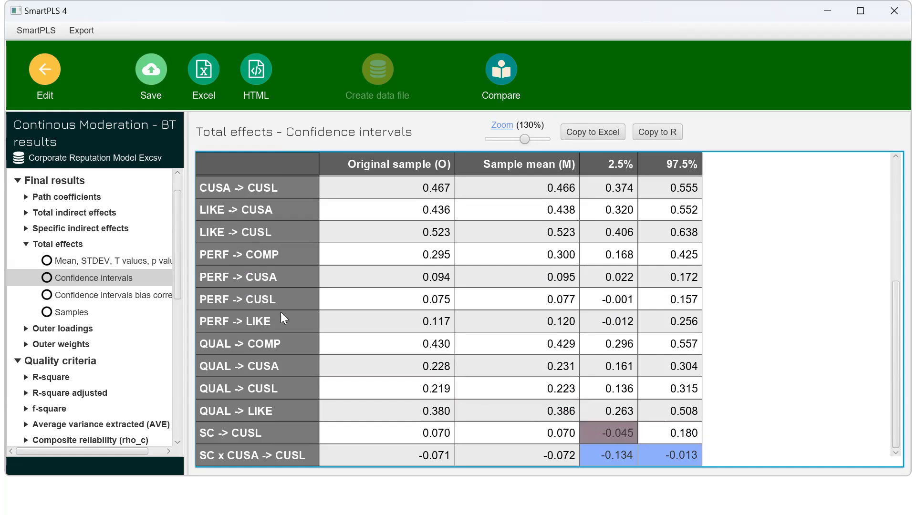
# - Open the bootstrapped path coefficients and highlight the coefficient and p value of SC x CUSA -> CUSL
pyautogui.click(78, 197)
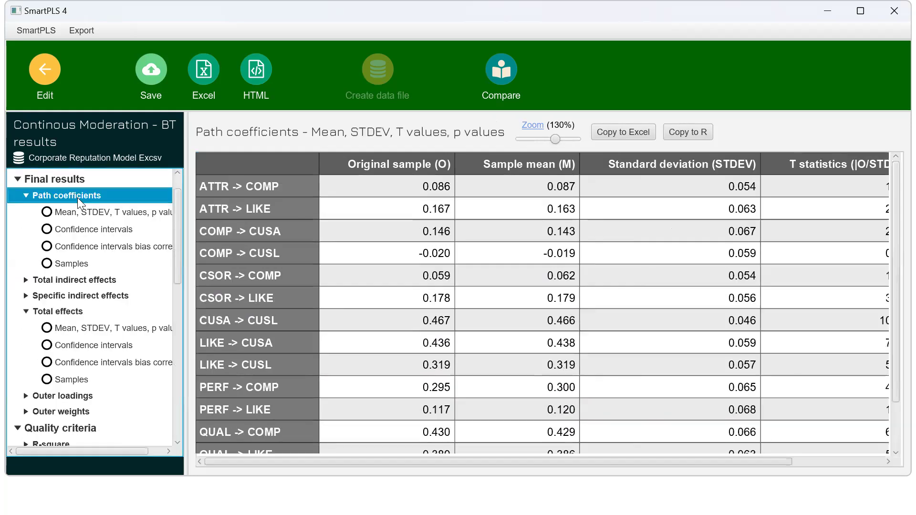
pyautogui.scroll(-3, 309, 331)
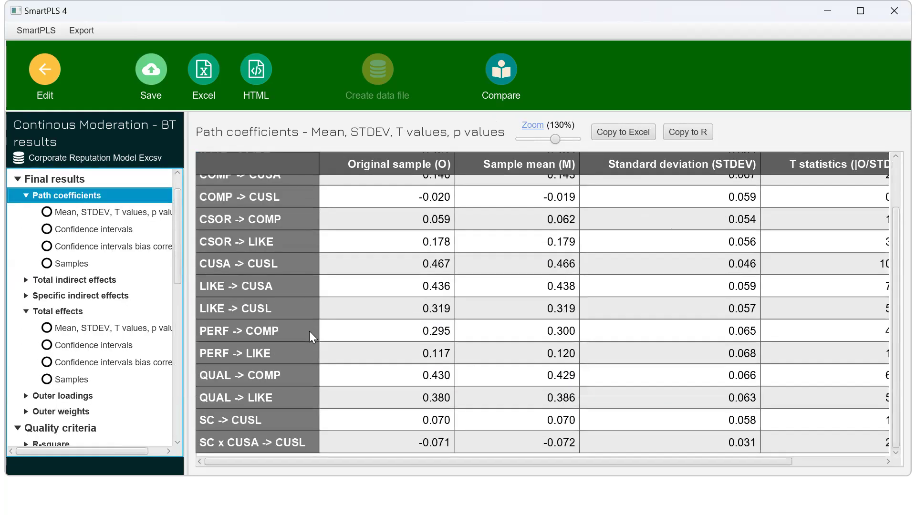
pyautogui.click(420, 441)
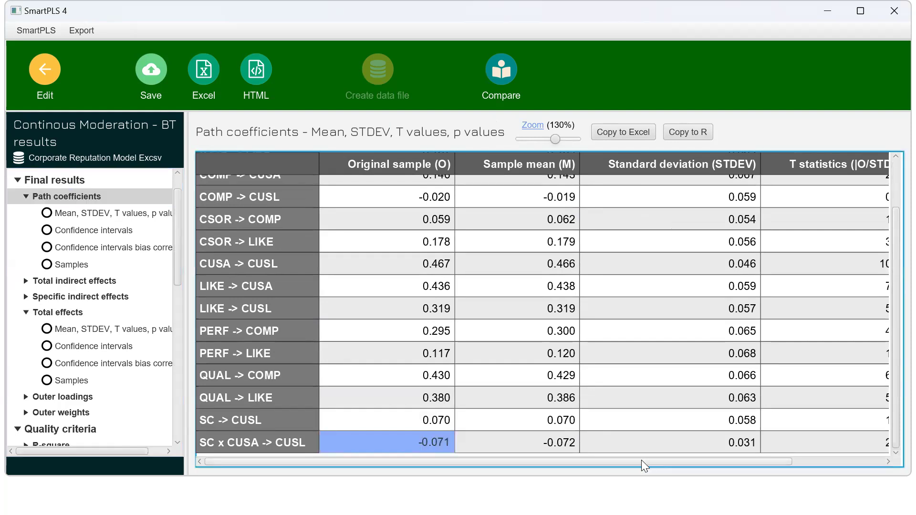
pyautogui.moveTo(643, 459); pyautogui.dragTo(809, 457)
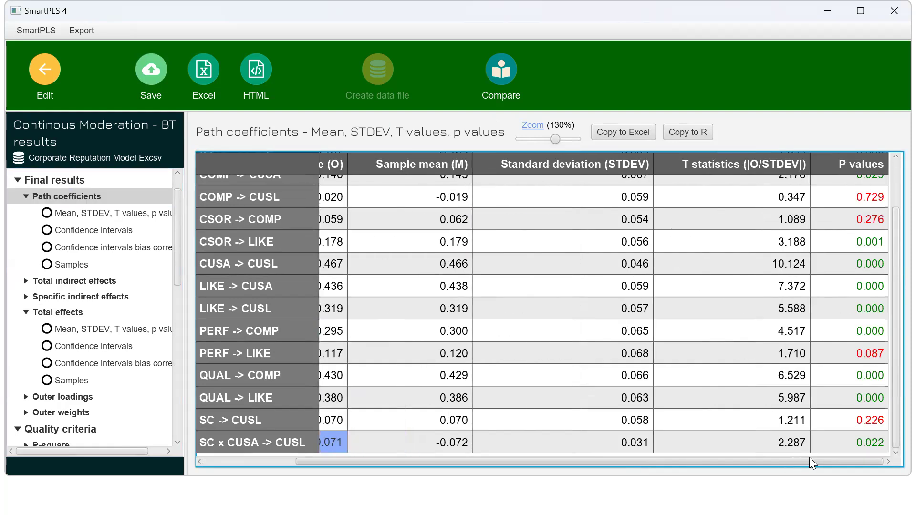
pyautogui.click(854, 440)
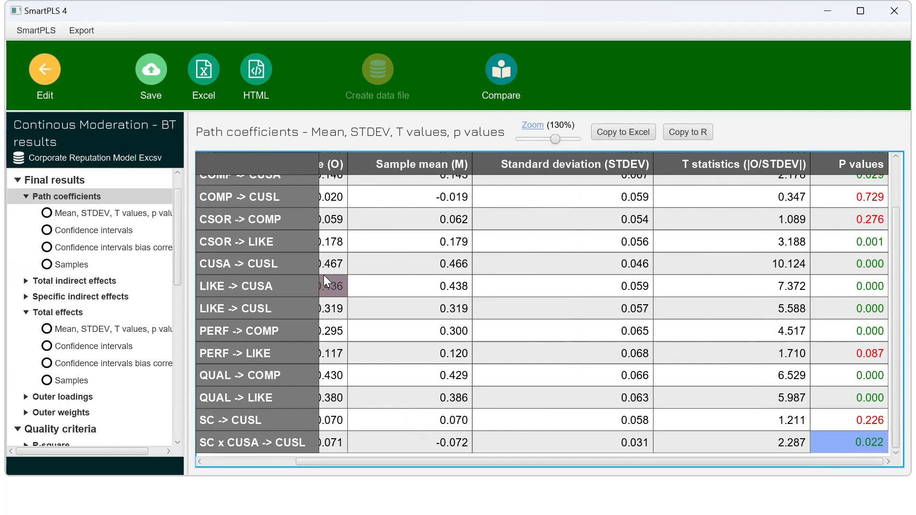
# - Highlight the original sample coefficient and the p value of CUSA -> CUSL in the path coefficients table
pyautogui.scroll(2, 257, 260)
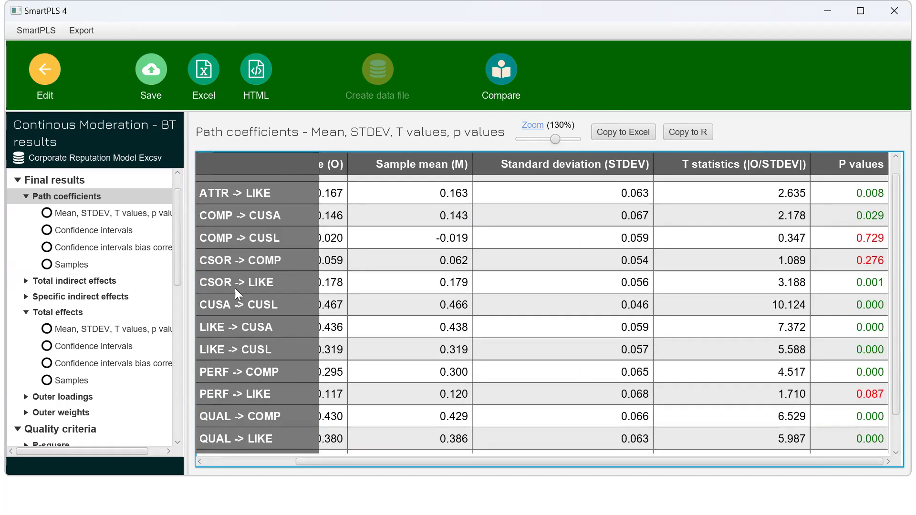
pyautogui.click(328, 309)
pyautogui.moveTo(438, 462); pyautogui.dragTo(637, 444)
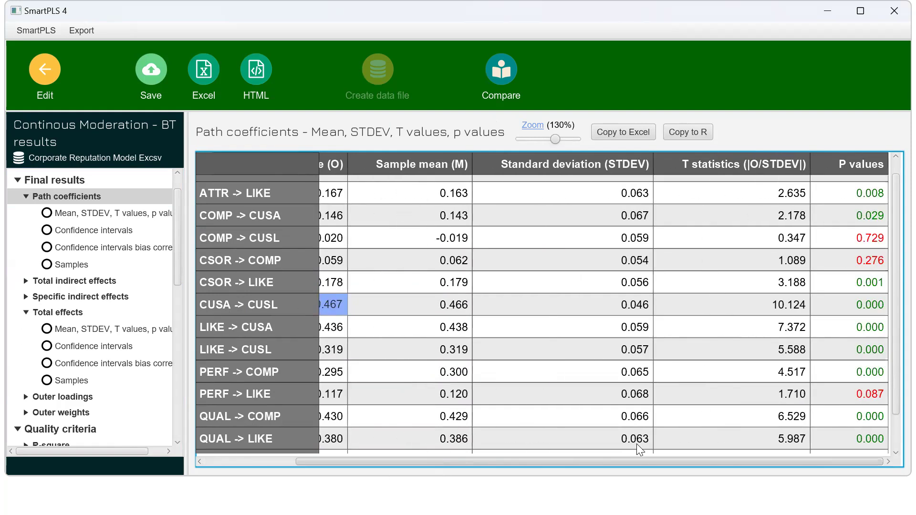
pyautogui.click(872, 302)
# - Open the bootstrapped f-square results and highlight the original sample effect size of SC x CUSA -> CUSL
pyautogui.moveTo(174, 271); pyautogui.dragTo(169, 340)
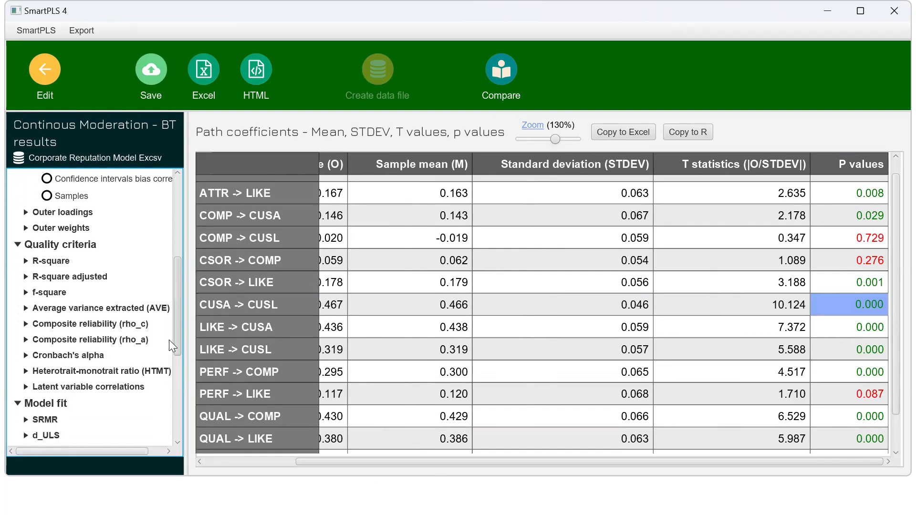
pyautogui.click(47, 293)
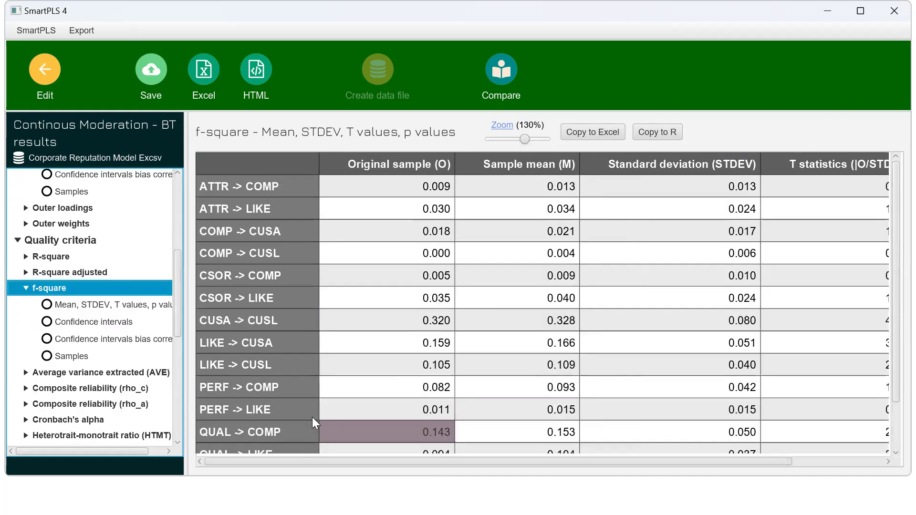
pyautogui.scroll(-1, 335, 385)
pyautogui.click(283, 439)
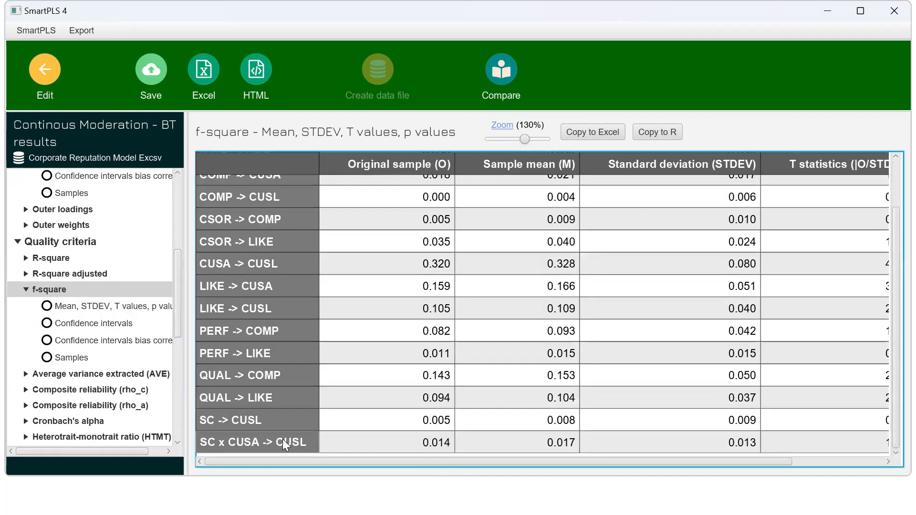
pyautogui.click(413, 440)
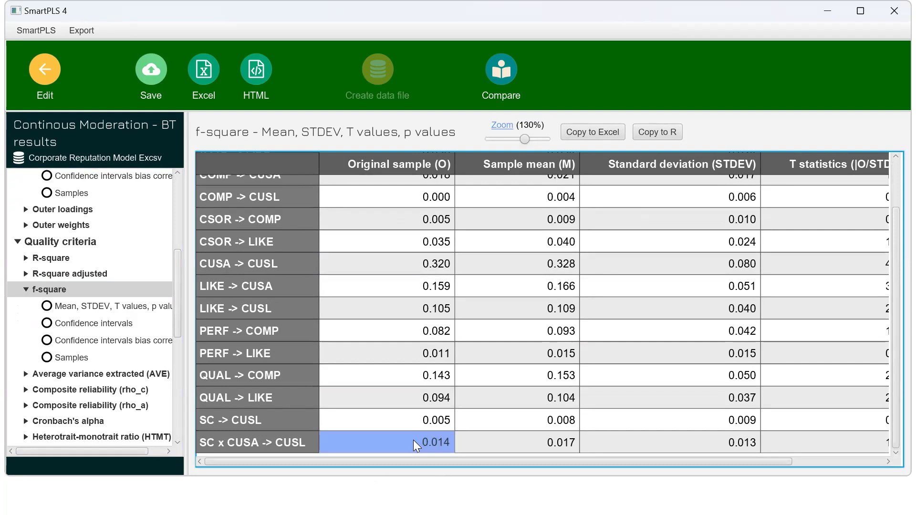
# - Highlight the SC x CUSA -> CUSL row across the f-square table and single out its p value
pyautogui.hotkey('shift', 'Right')
pyautogui.hotkey('shift', 'Right')
pyautogui.hotkey('shift', 'Right')
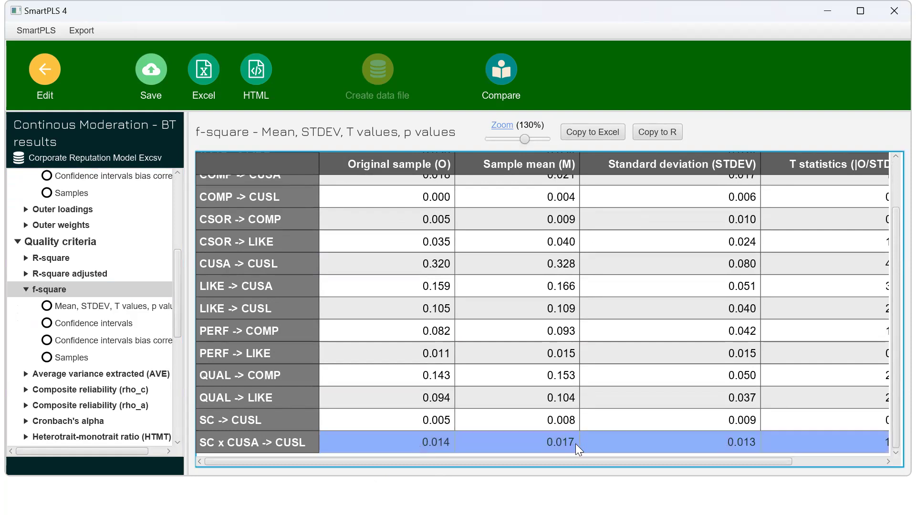
pyautogui.moveTo(575, 463); pyautogui.dragTo(760, 466)
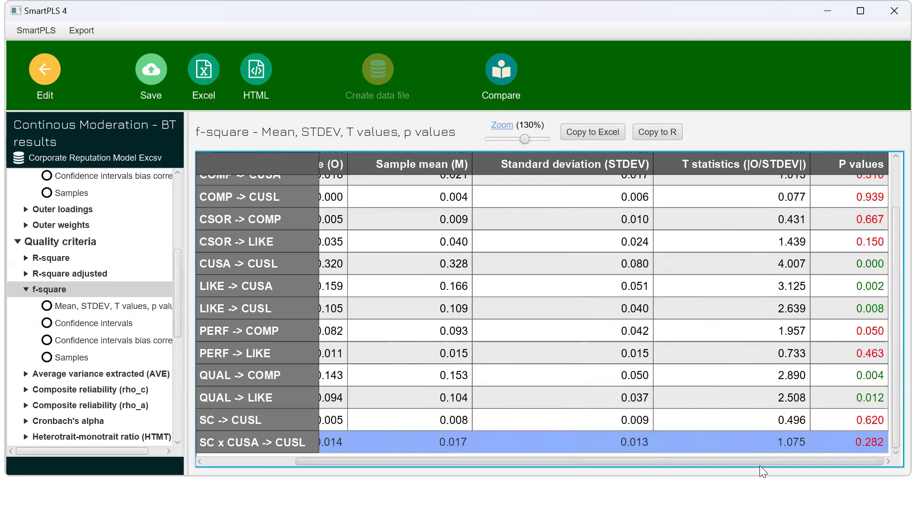
pyautogui.click(868, 446)
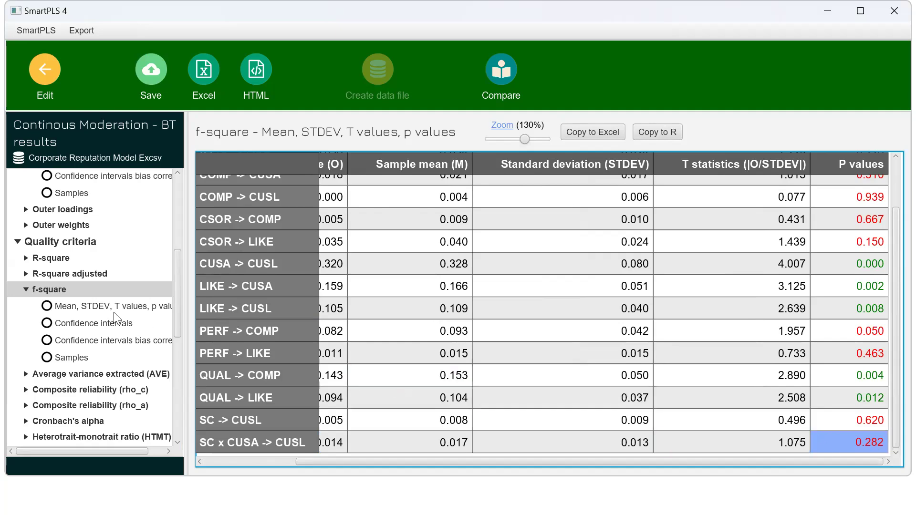
# - Open the f-square confidence intervals and highlight the 2.5% and 97.5% bounds of SC x CUSA -> CUSL
pyautogui.click(96, 327)
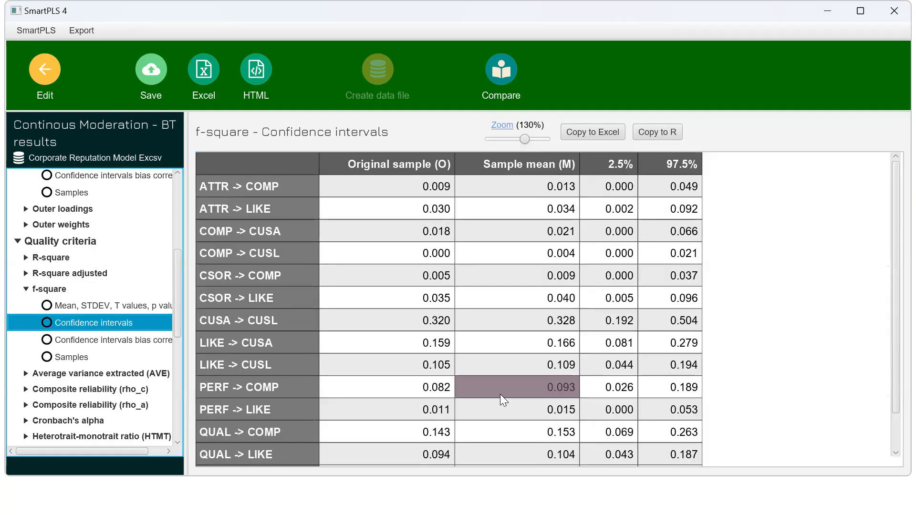
pyautogui.scroll(-2, 500, 394)
pyautogui.click(620, 455)
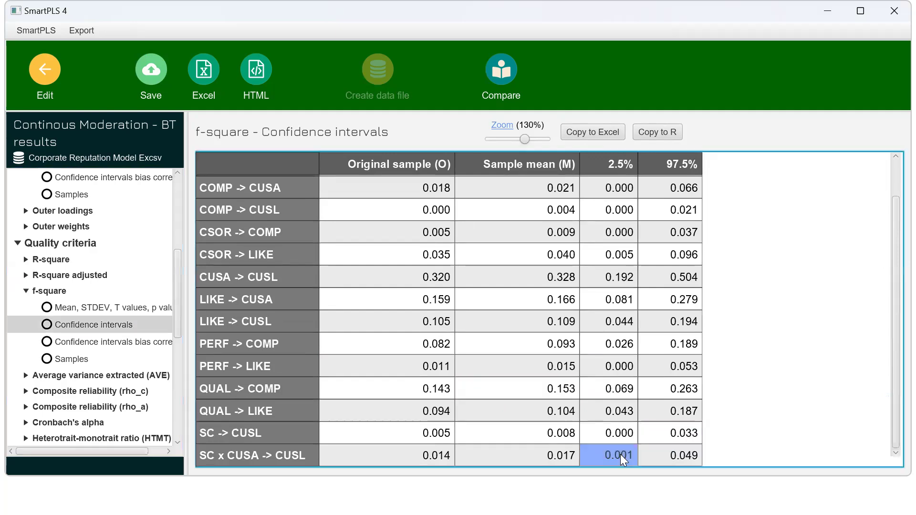
pyautogui.hotkey('shift', 'Right')
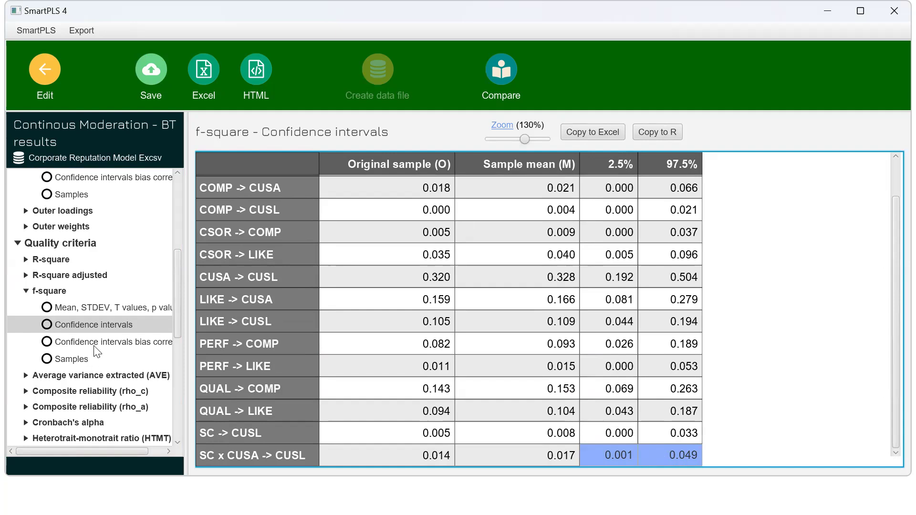
# - Highlight the 2.5% and 97.5% bounds of SC x CUSA -> CUSL in the bias-corrected f-square intervals, and switch to the presentation slides
pyautogui.click(109, 342)
pyautogui.scroll(-1, 677, 407)
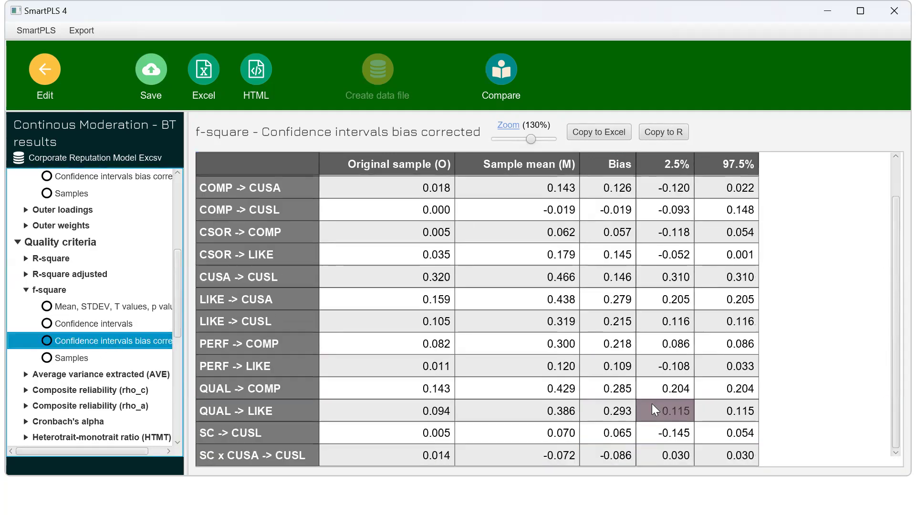
pyautogui.click(667, 452)
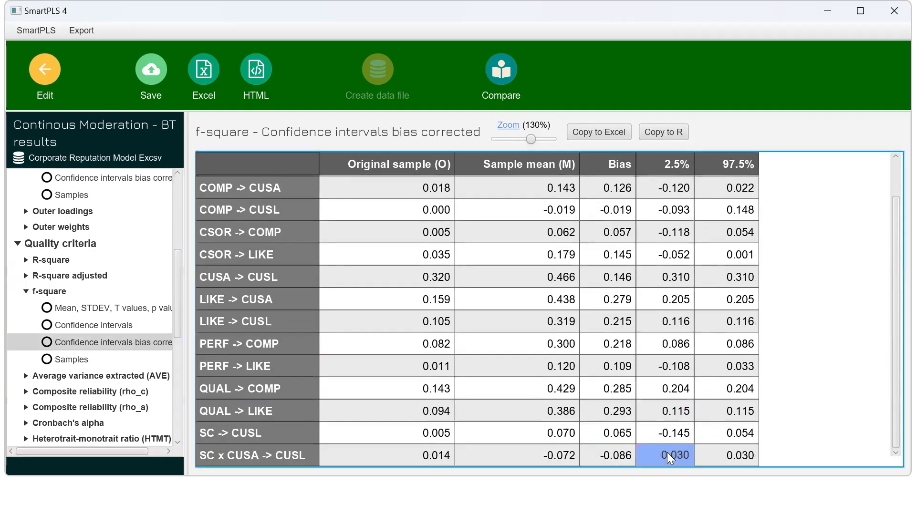
pyautogui.moveTo(667, 452); pyautogui.dragTo(730, 455)
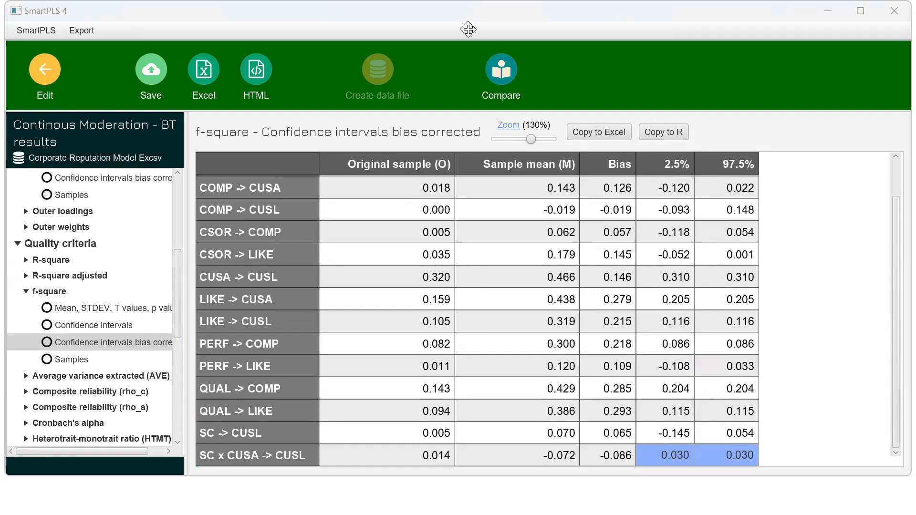
pyautogui.hotkey('alt', 'Tab')
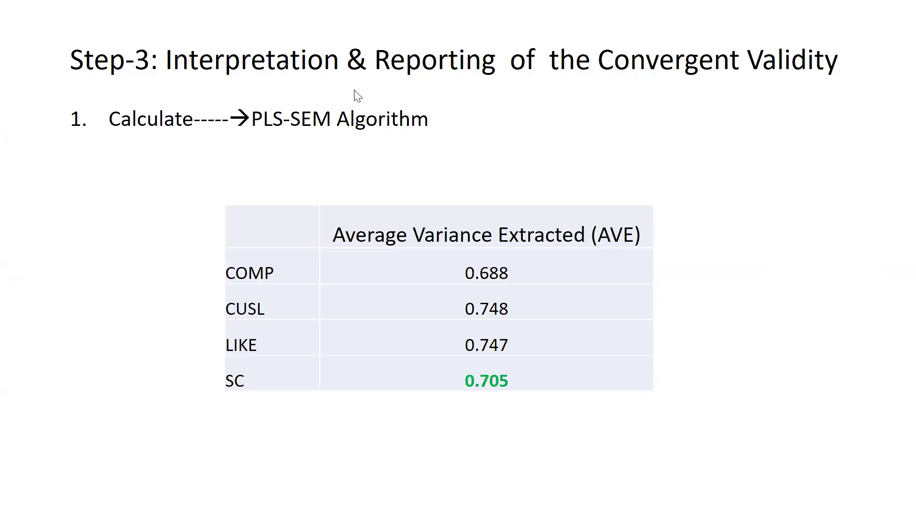